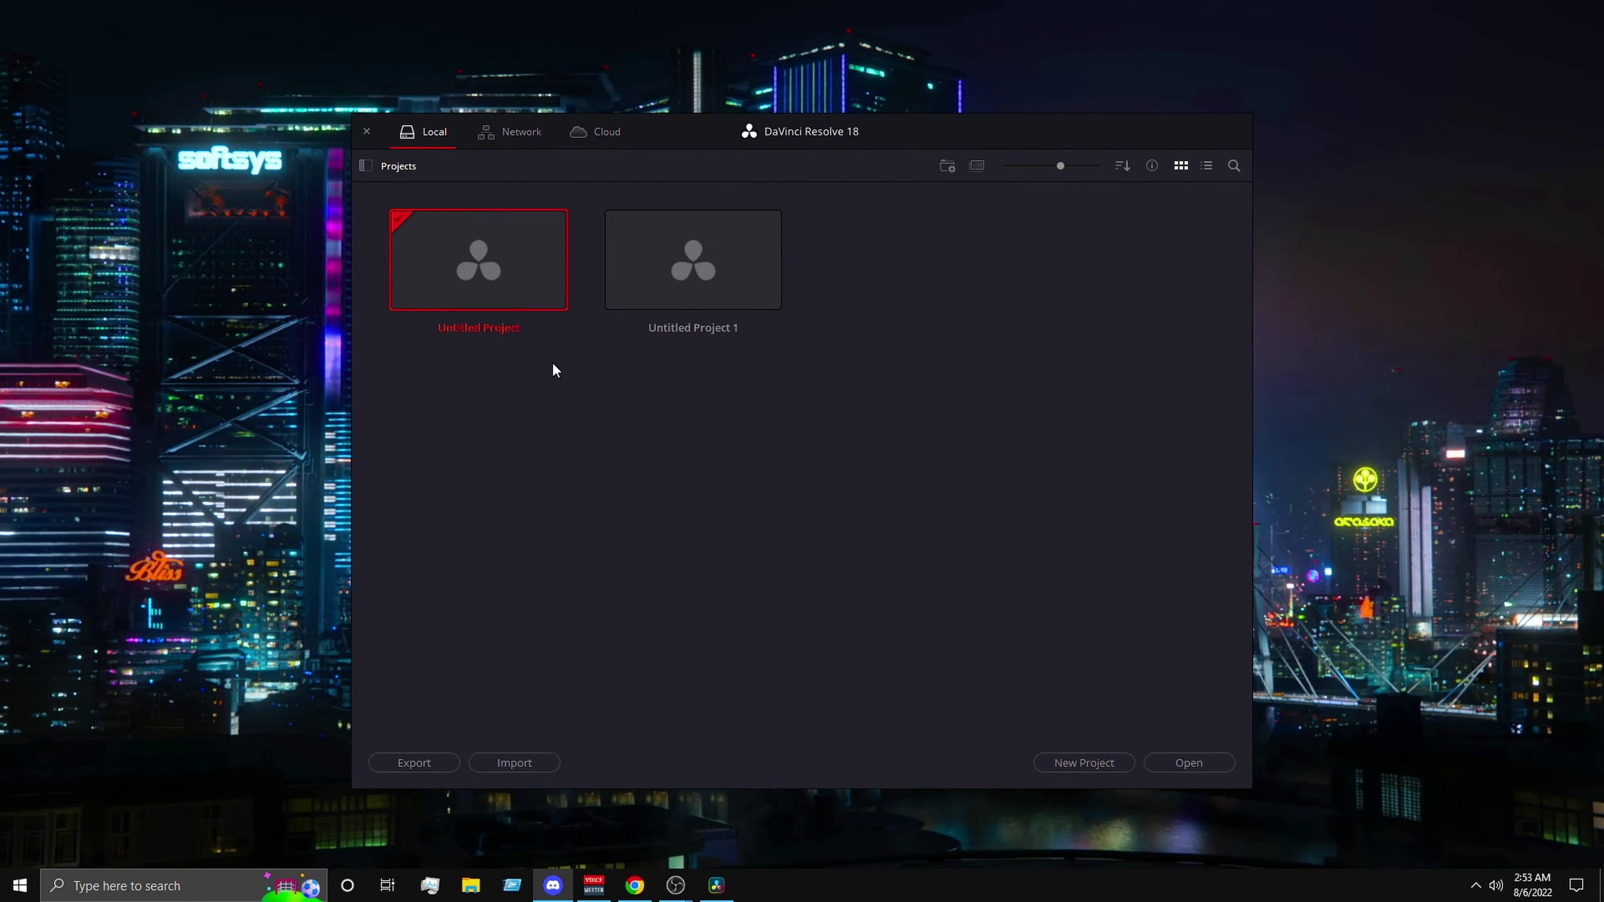
# Open the Untitled Project from the Project Manager.
pyautogui.doubleClick(549, 261)
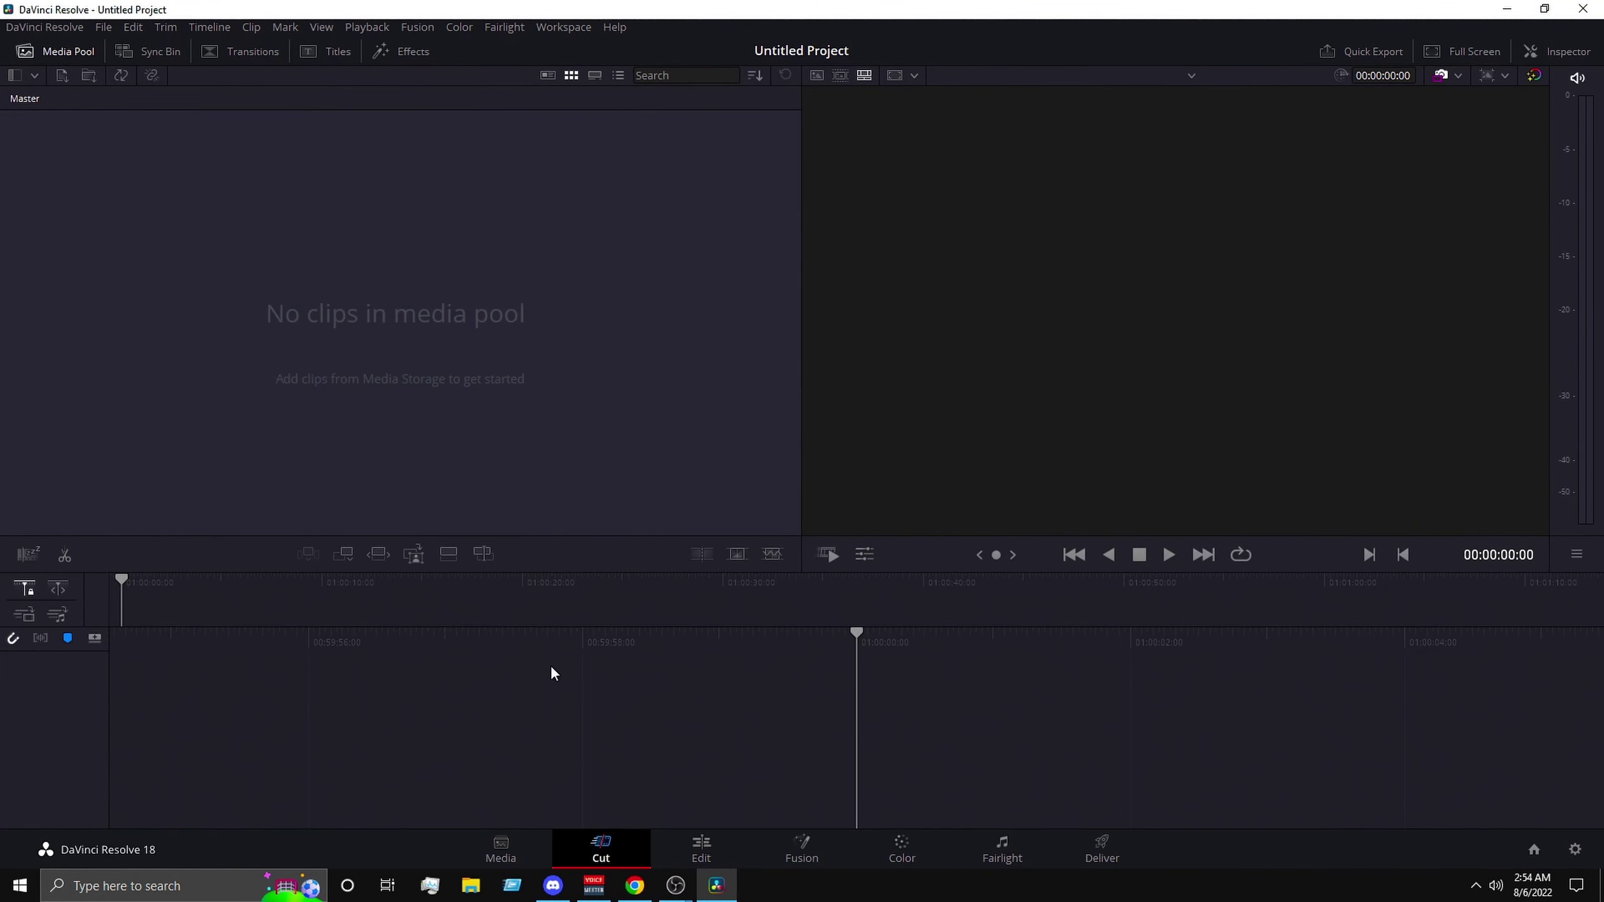
# In Project Settings, set a custom 2560 x 1440 timeline resolution.
pyautogui.click(1575, 849)
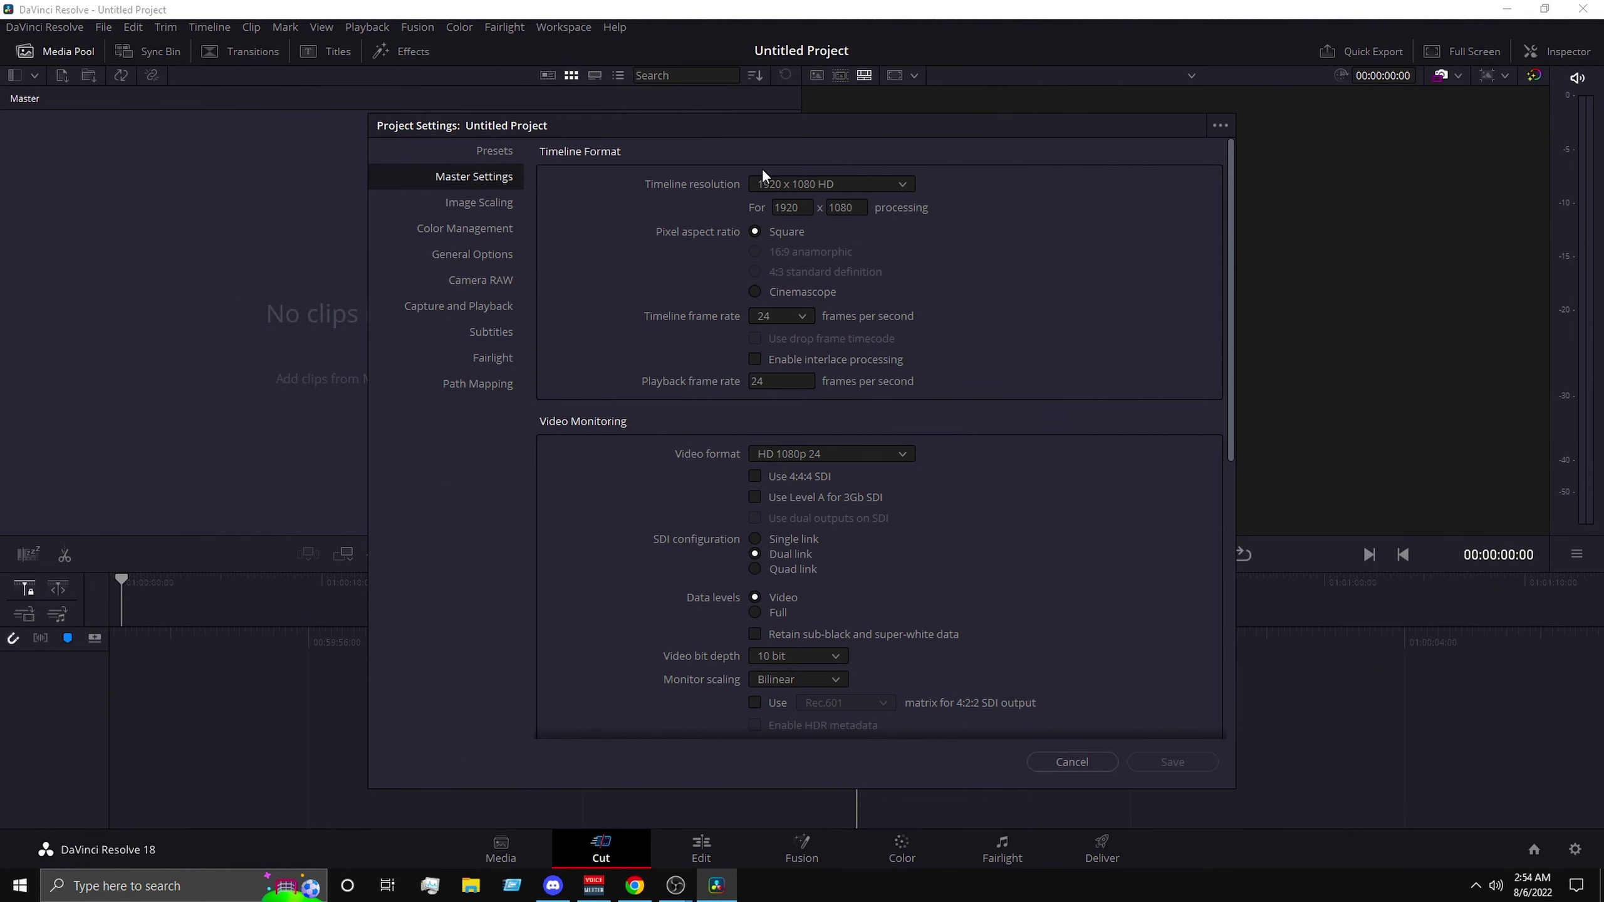
pyautogui.click(789, 182)
pyautogui.scroll(-2, 812, 259)
pyautogui.scroll(2, 815, 260)
pyautogui.click(808, 208)
pyautogui.doubleClick(788, 208)
pyautogui.write('2560')
pyautogui.press('Tab')
pyautogui.write('1440')
pyautogui.press('Tab')
# Set the timeline frame rate to 60 fps and data levels to Full.
pyautogui.click(802, 316)
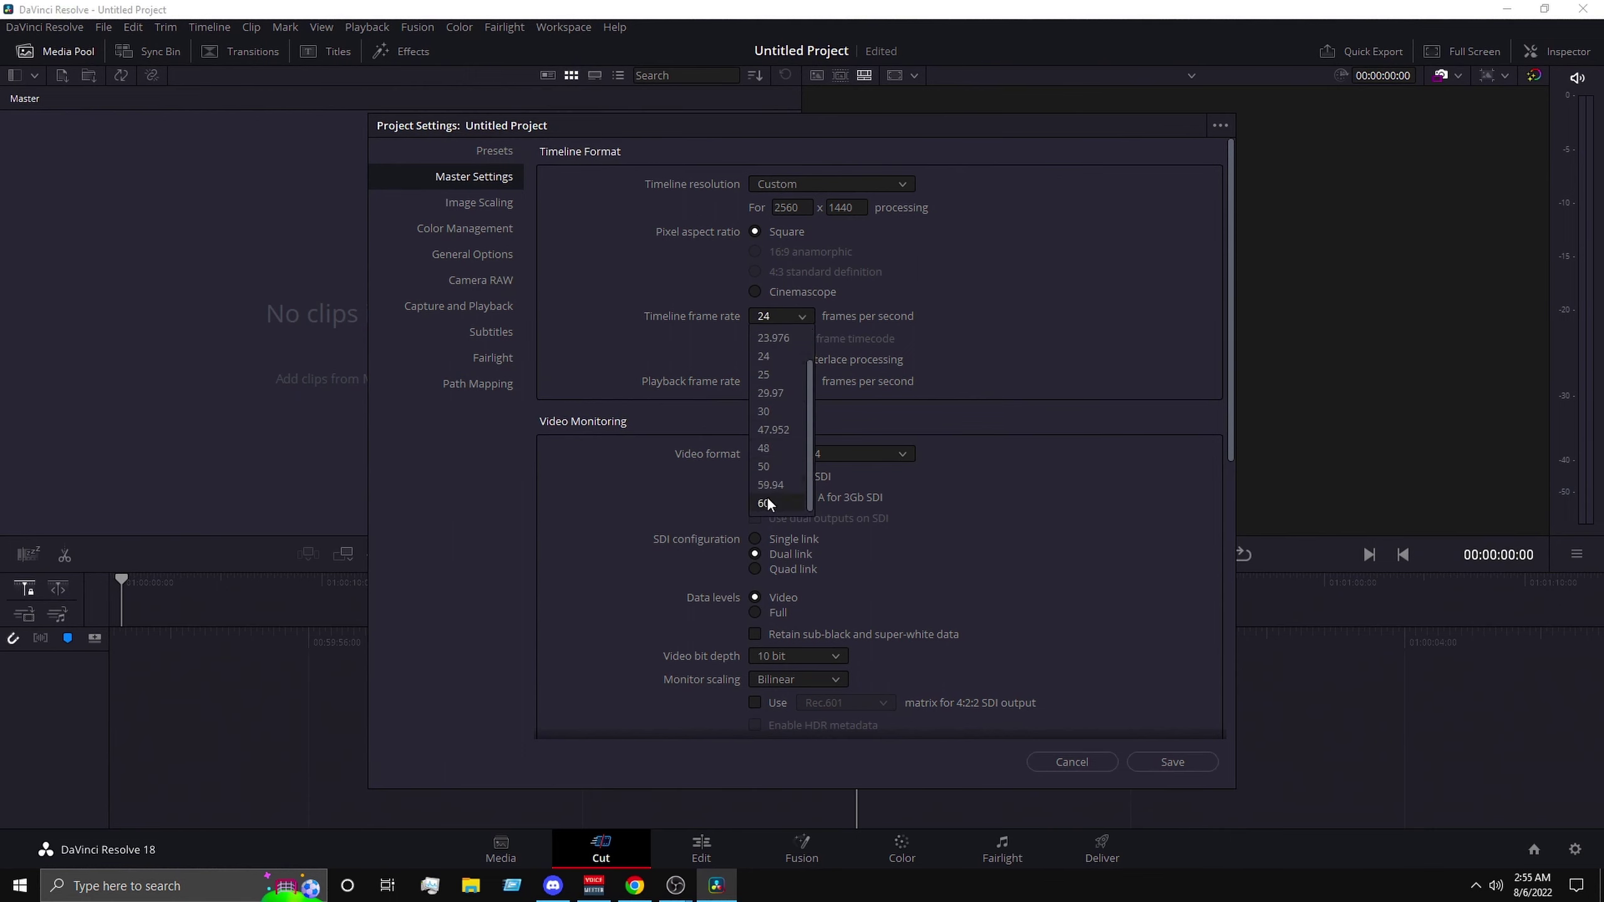
pyautogui.click(769, 503)
pyautogui.scroll(-1, 632, 500)
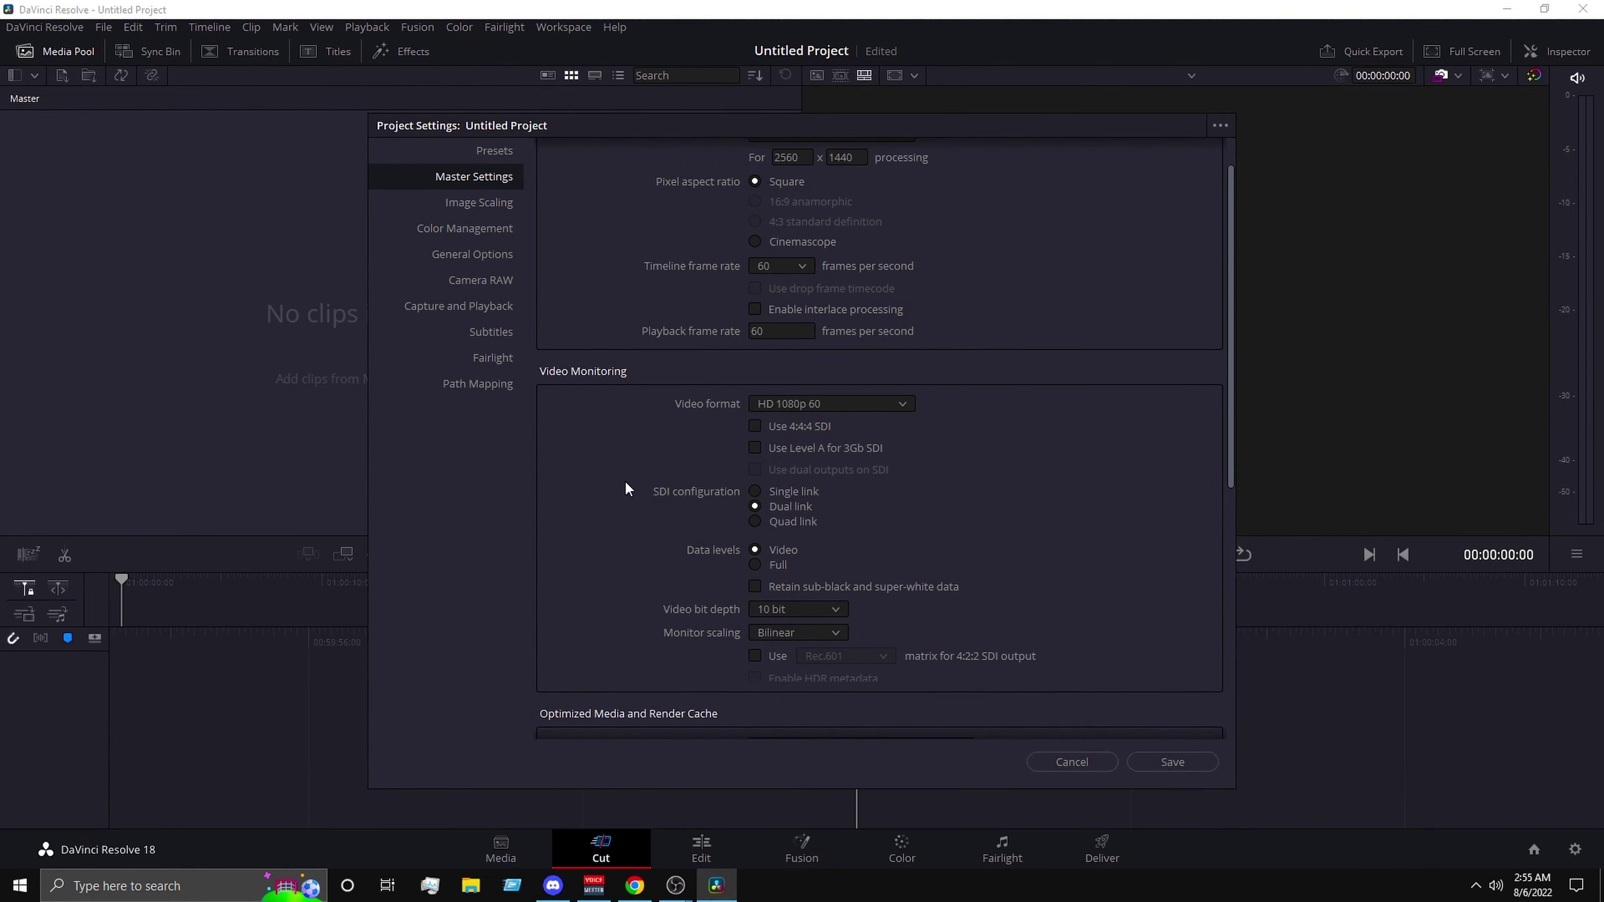
pyautogui.click(758, 566)
pyautogui.scroll(-6, 557, 588)
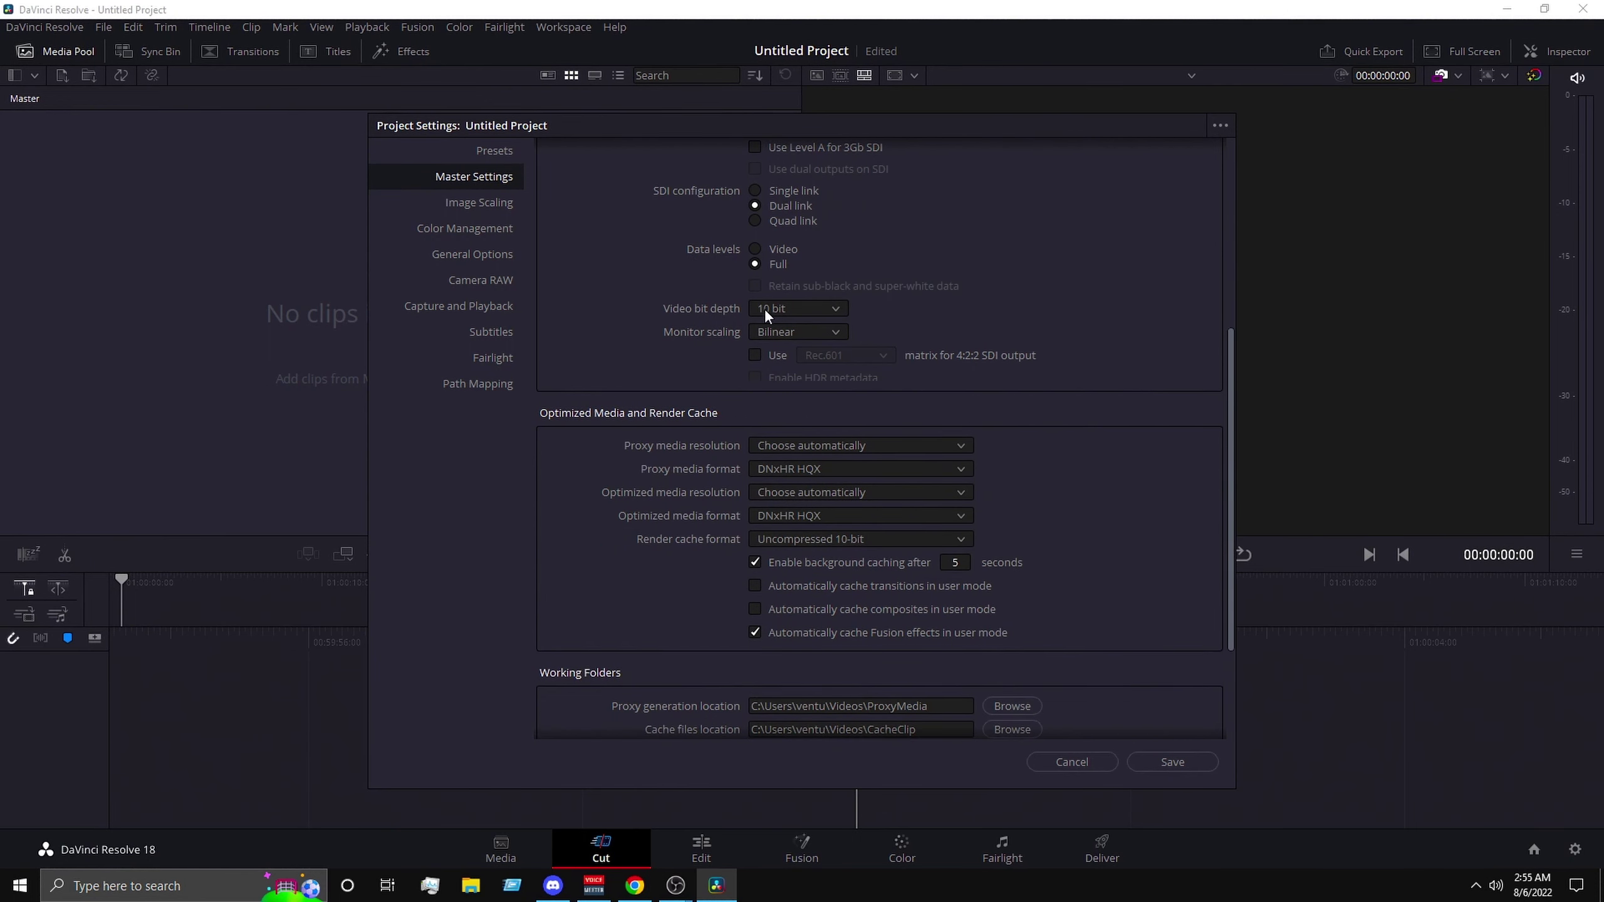
pyautogui.scroll(7, 682, 553)
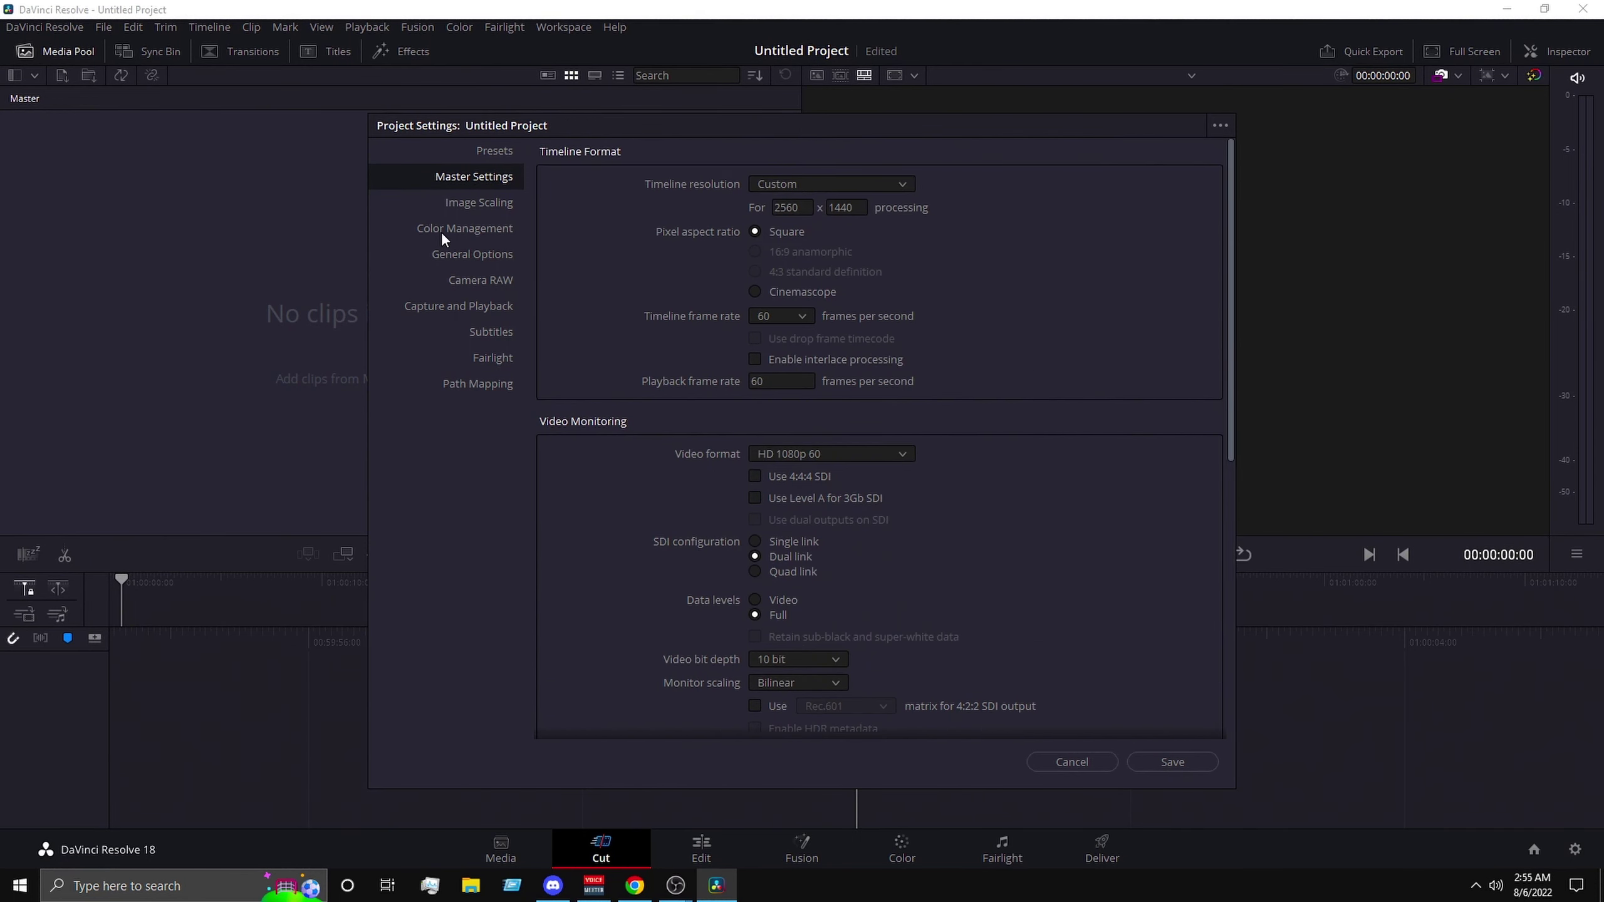
# Set Camera RAW to the Blackmagic RAW profile with Blackmagic RAW default decoding, then view Presets.
pyautogui.click(470, 284)
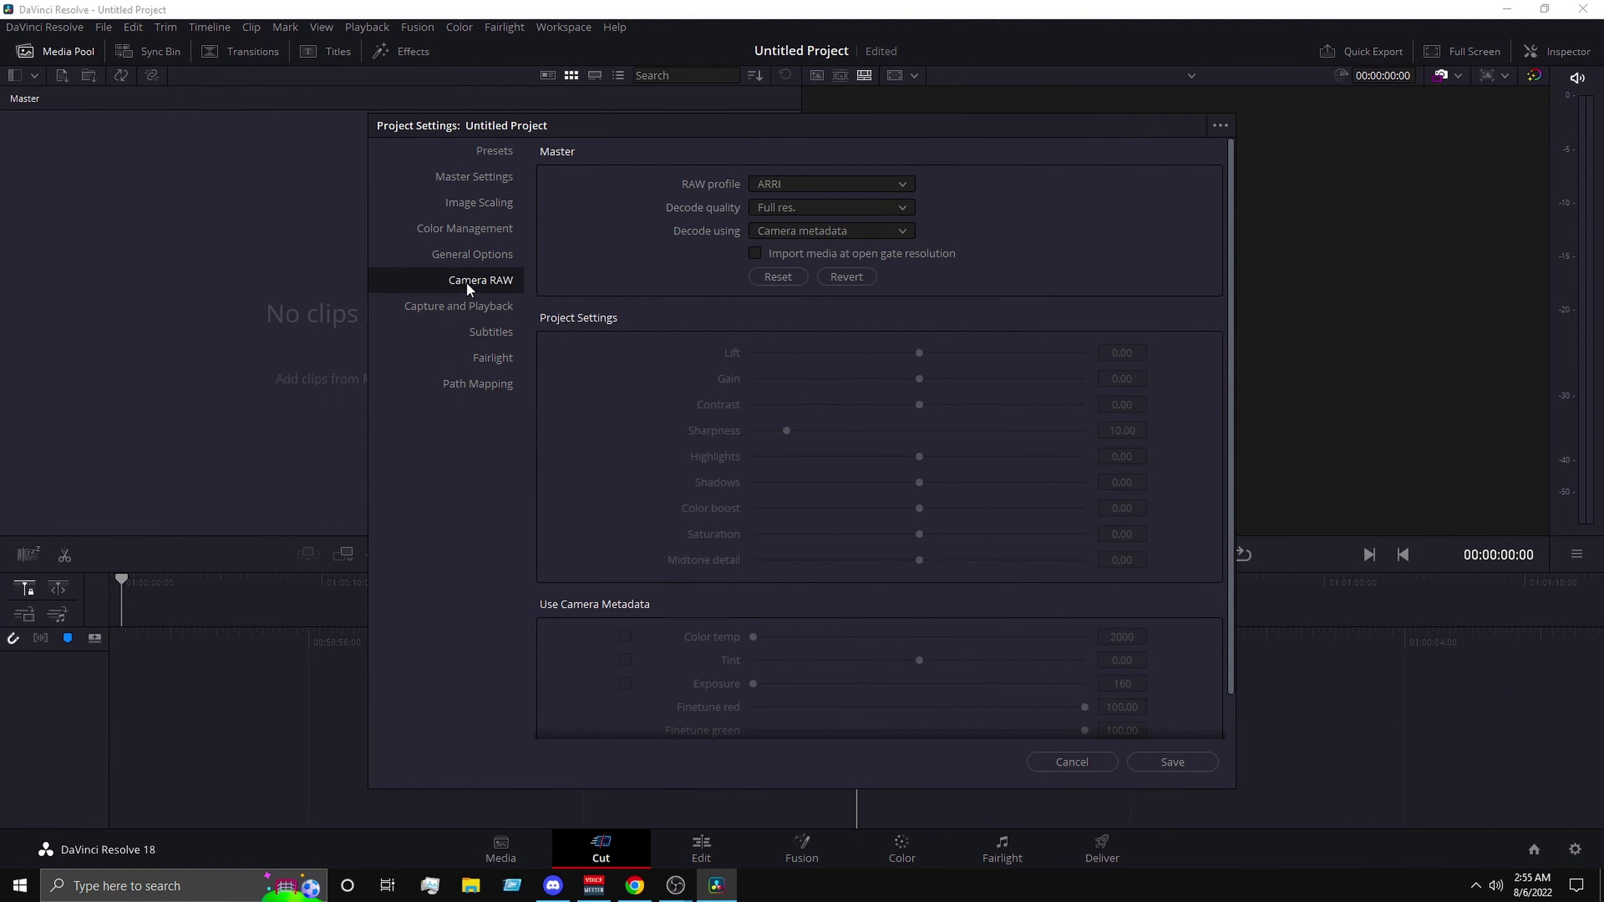
pyautogui.click(784, 184)
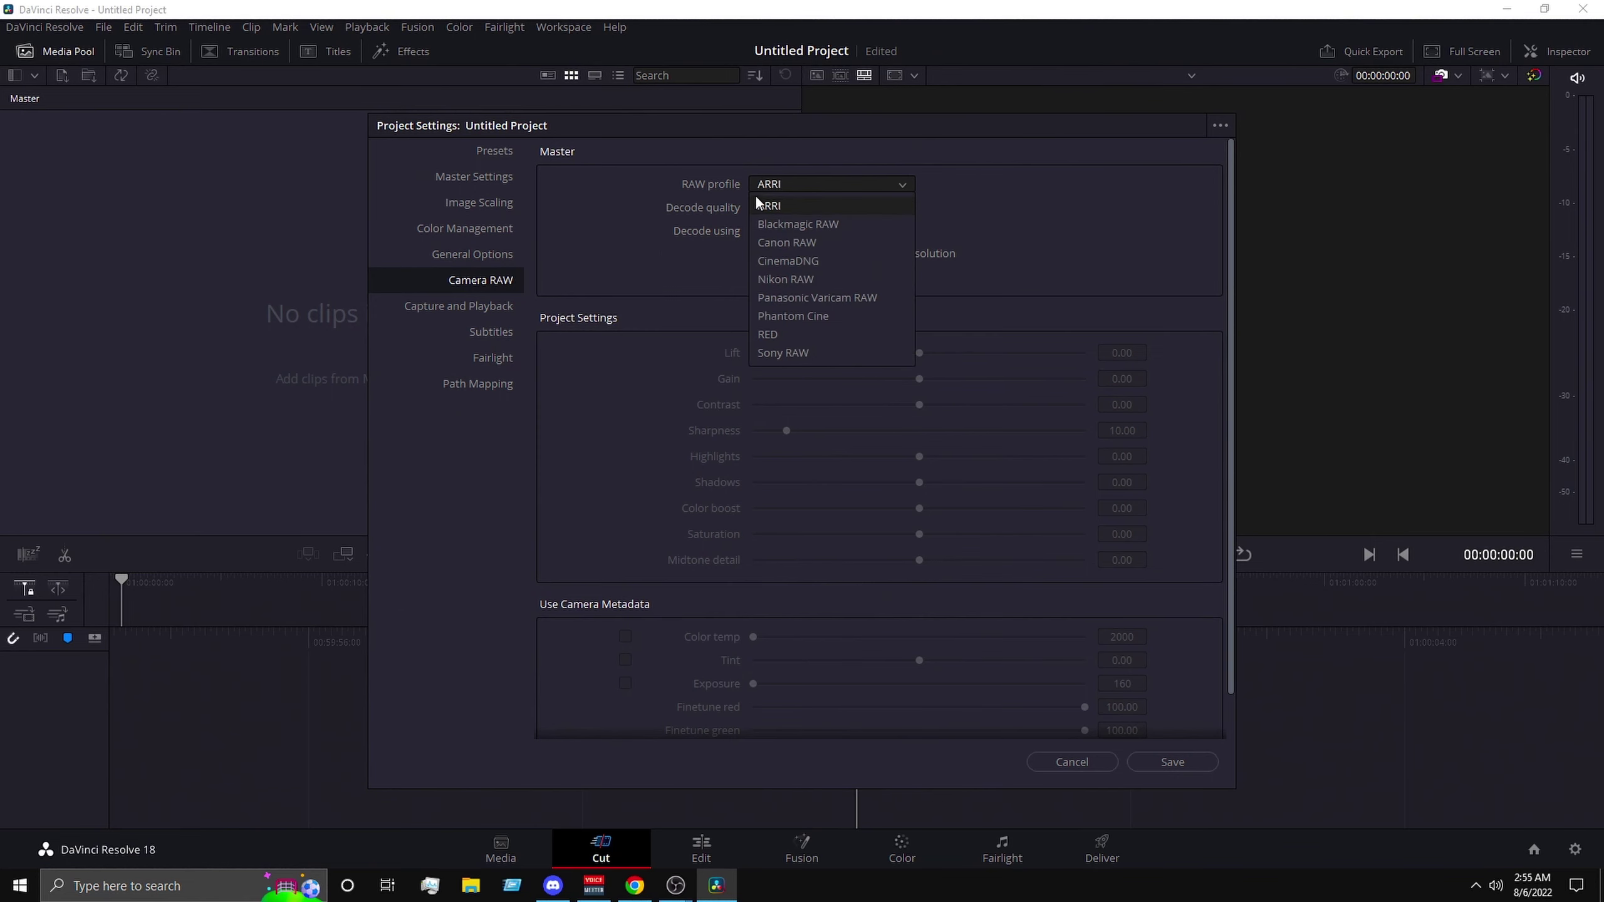
pyautogui.click(809, 225)
pyautogui.click(797, 232)
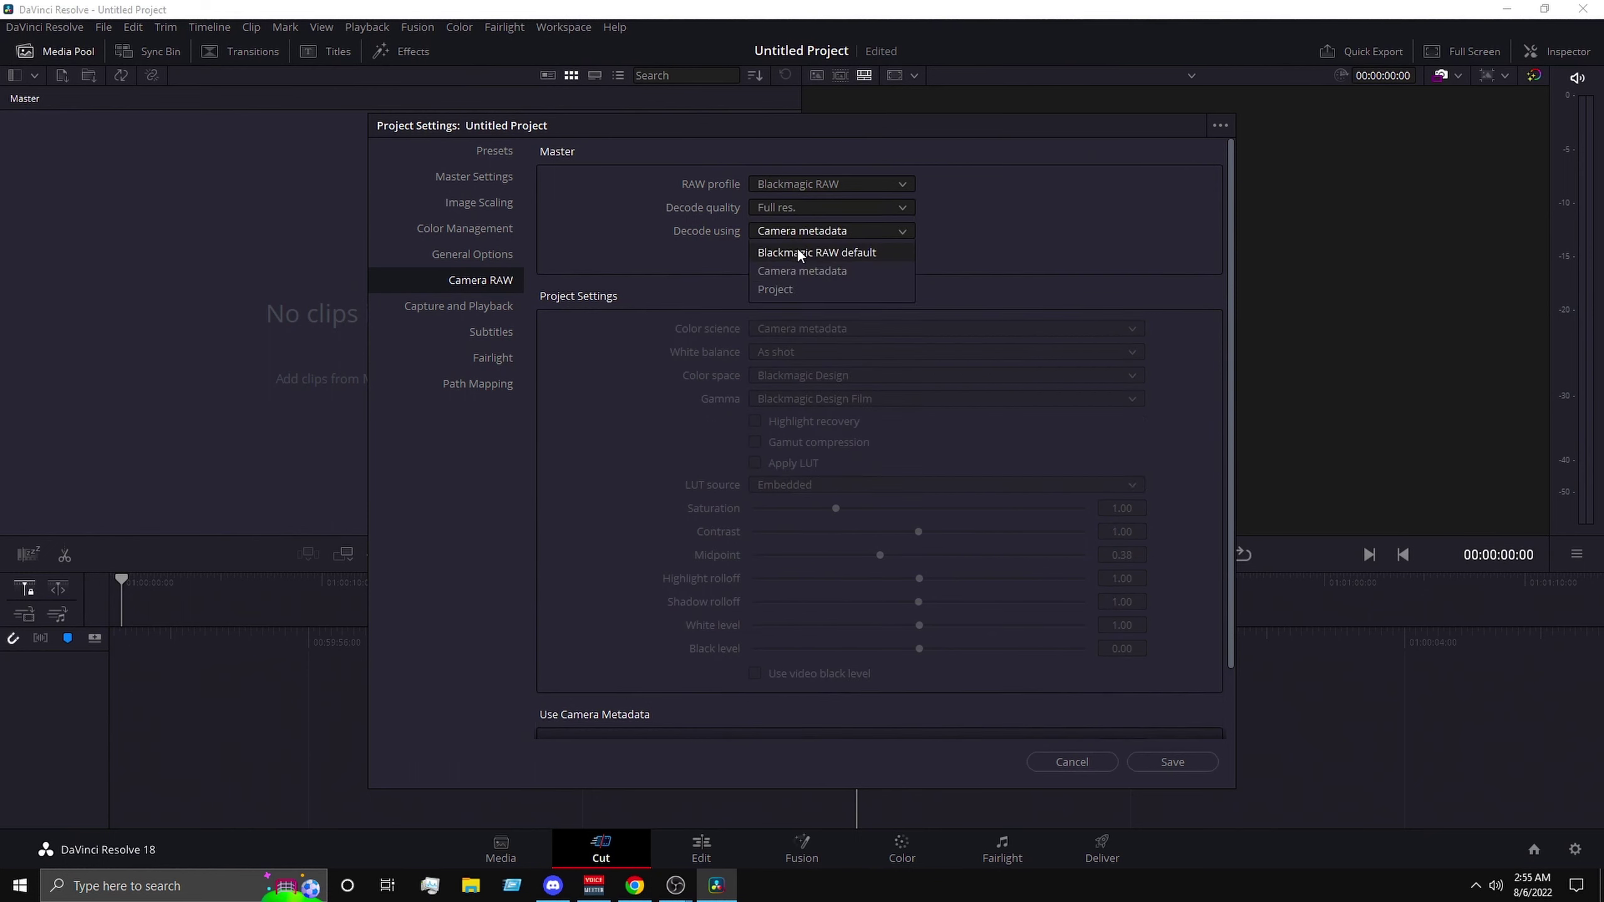
pyautogui.click(799, 252)
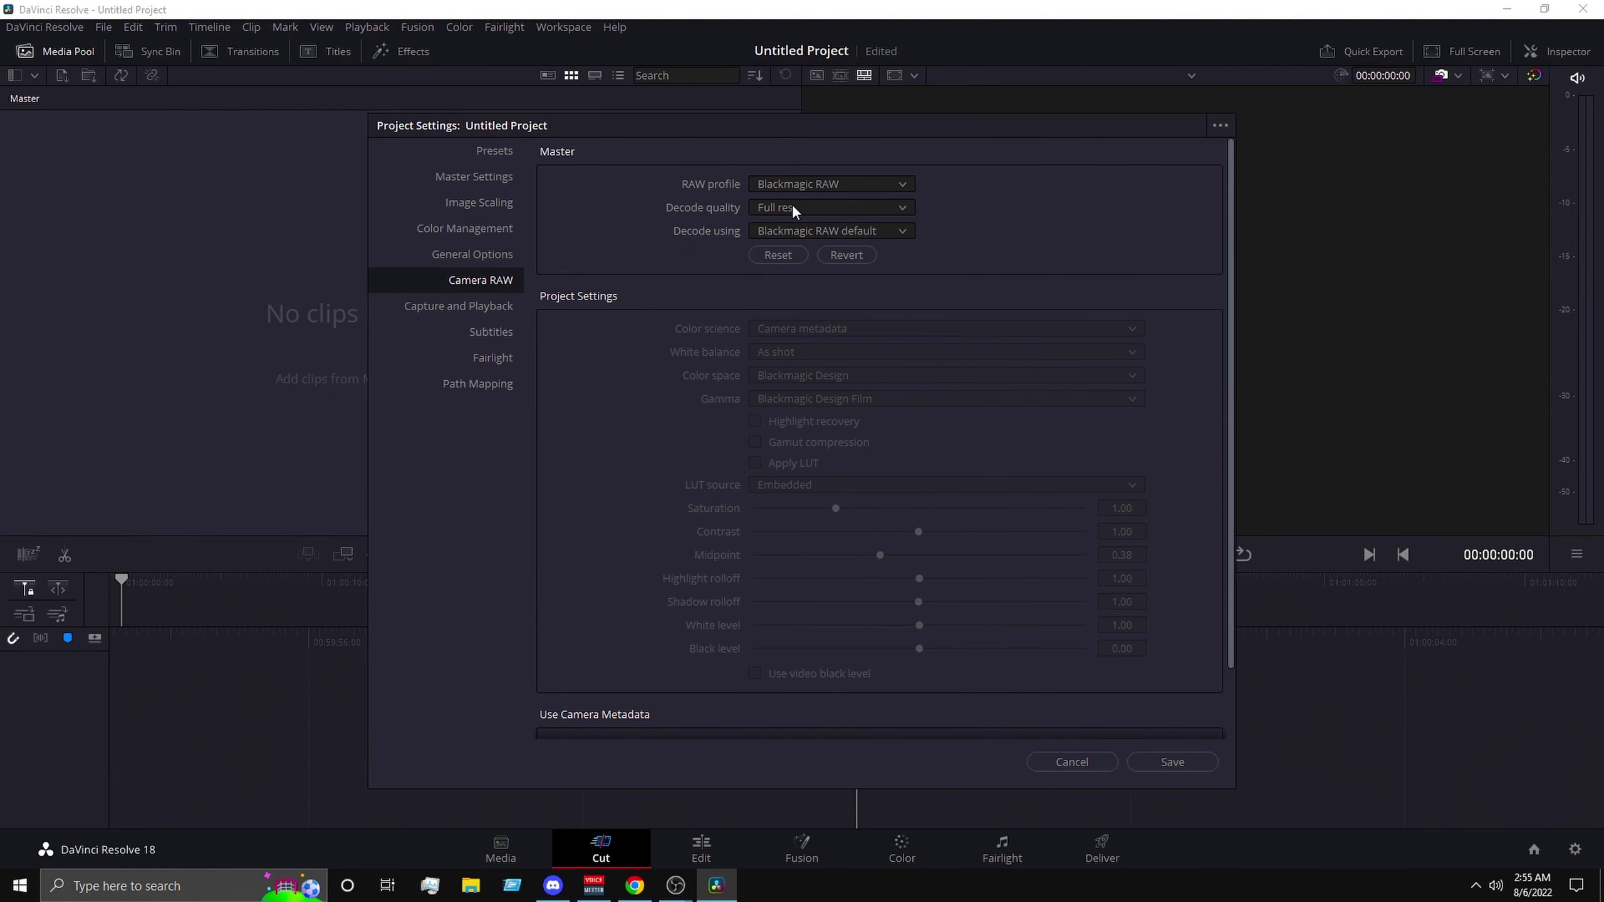
pyautogui.click(492, 152)
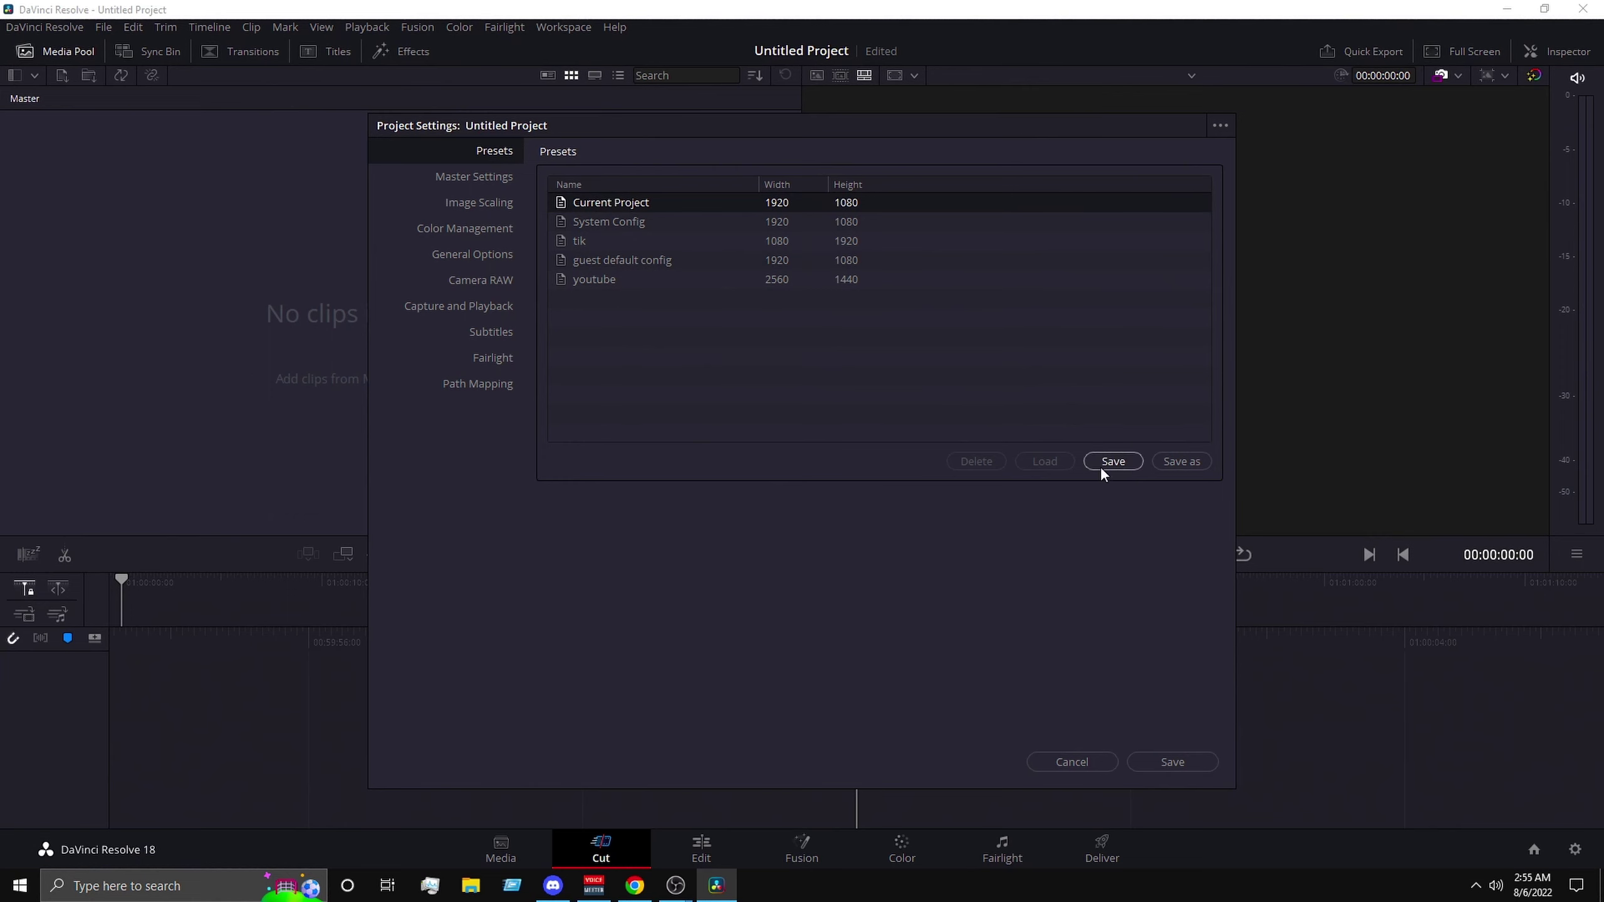
# Decline applying the youtube 2560 x 1440 preset and cancel out of Project Settings.
pyautogui.doubleClick(617, 282)
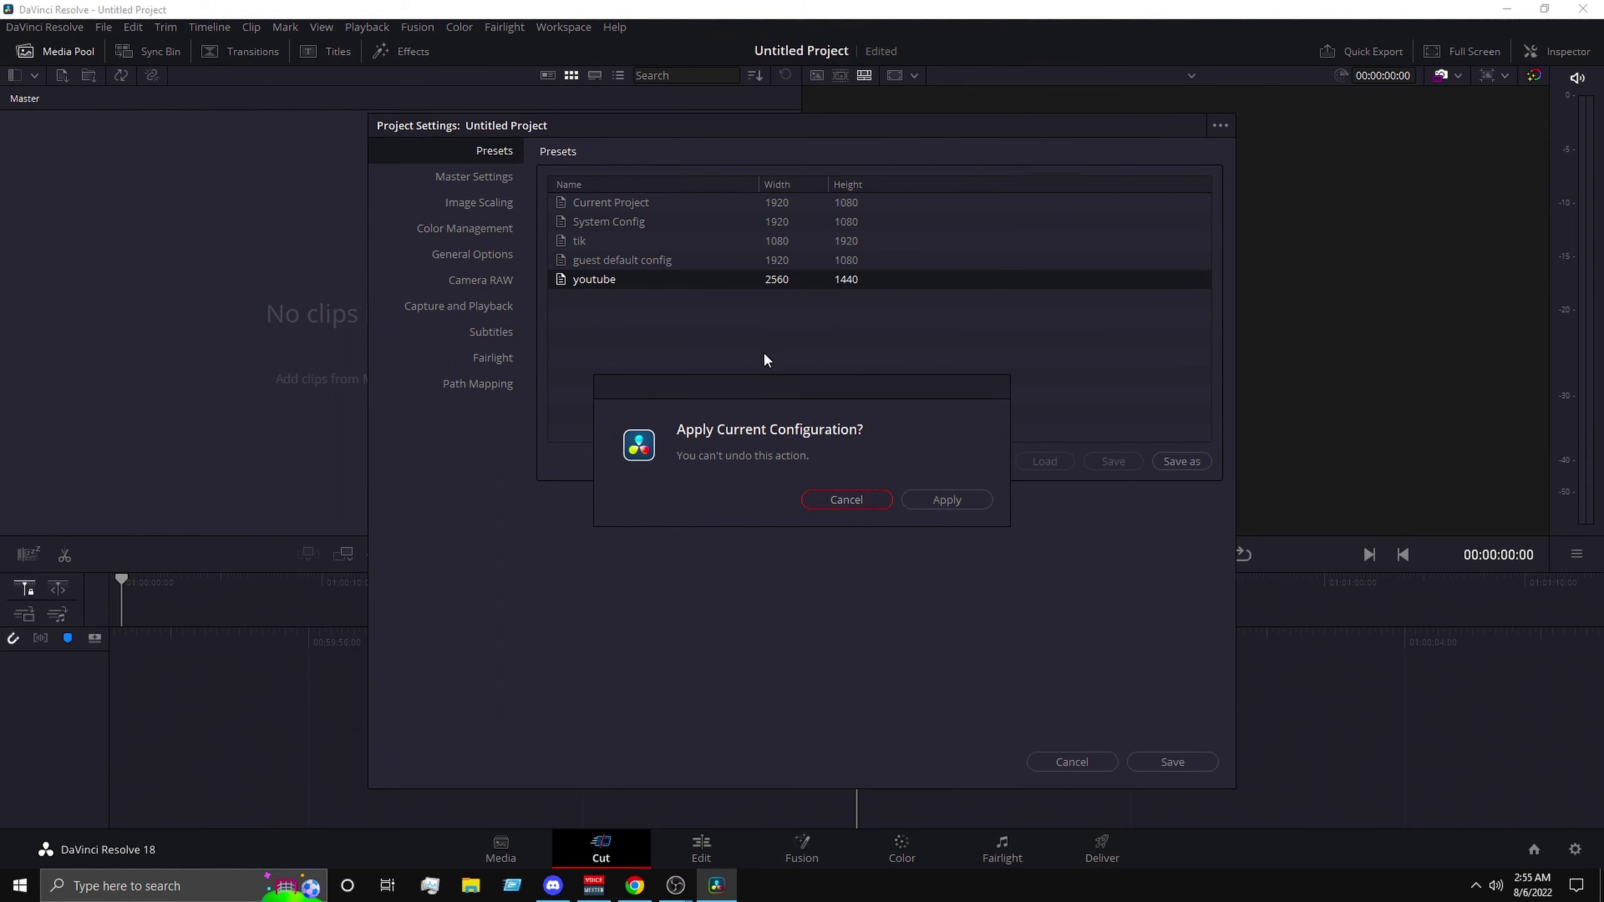
pyautogui.click(886, 505)
pyautogui.click(1073, 762)
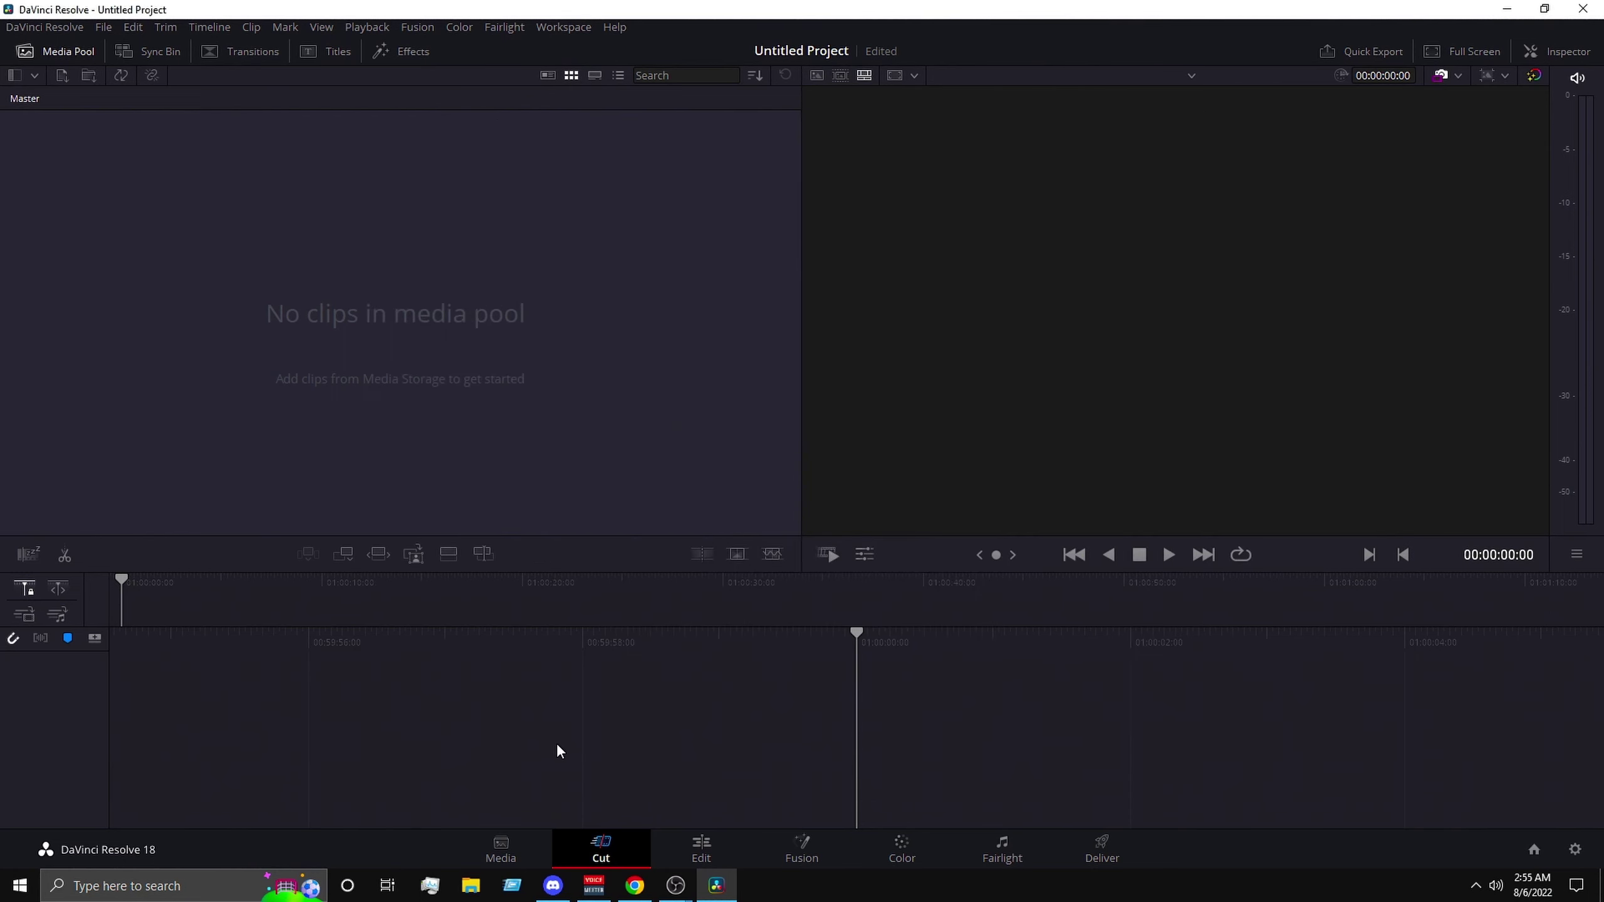
# Go to the Deliver page and apply the YouTube 1080p render preset.
pyautogui.click(701, 850)
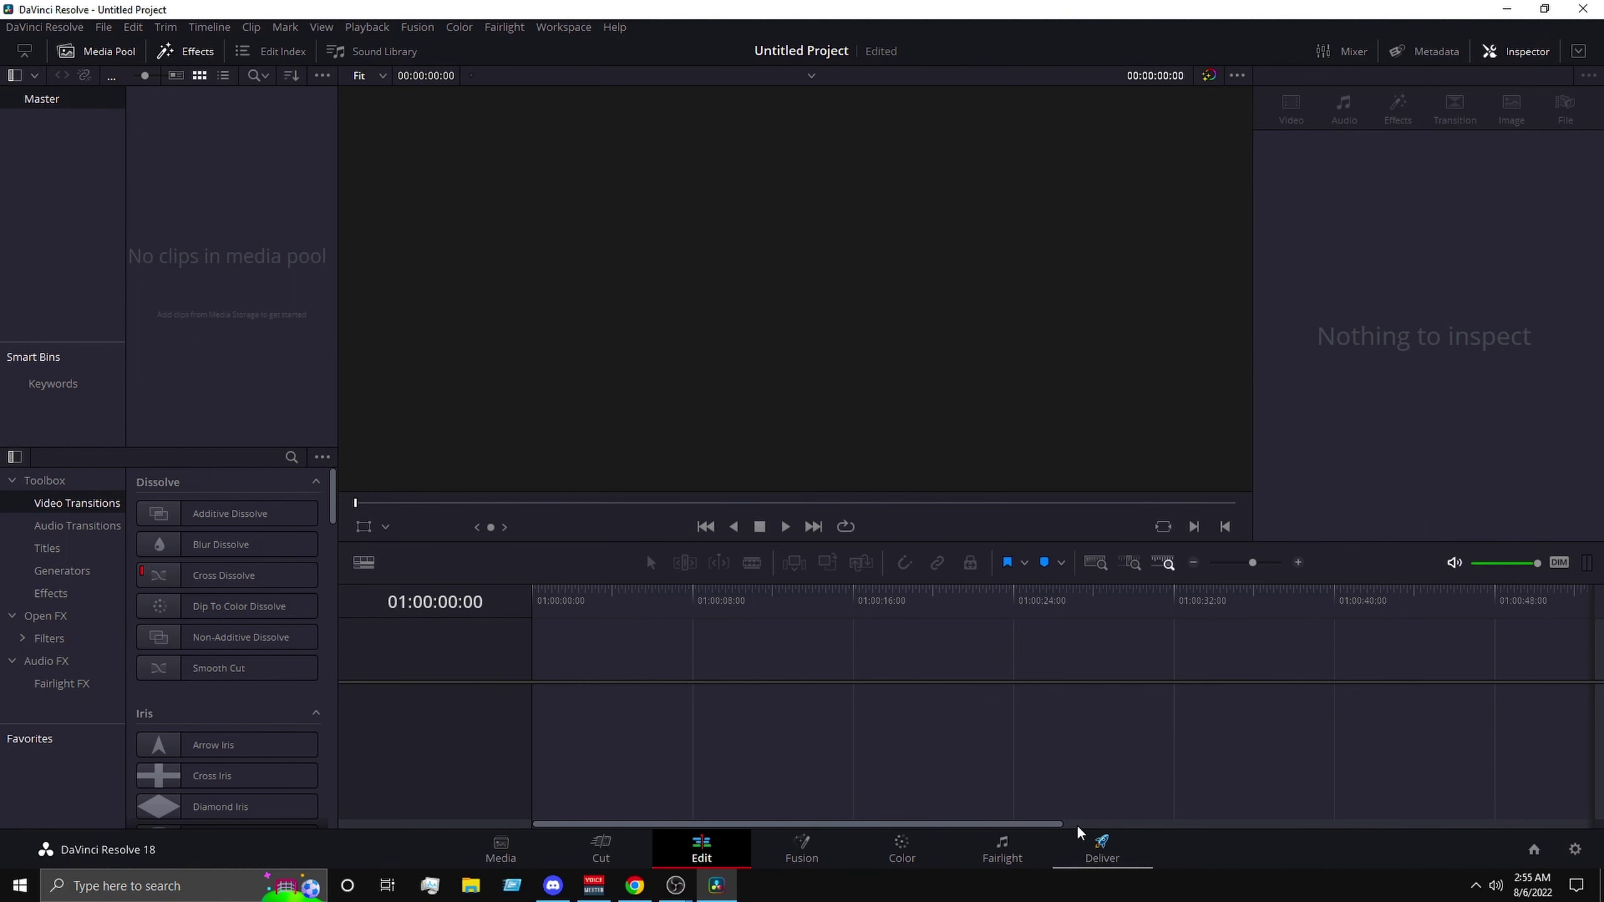
pyautogui.click(1103, 848)
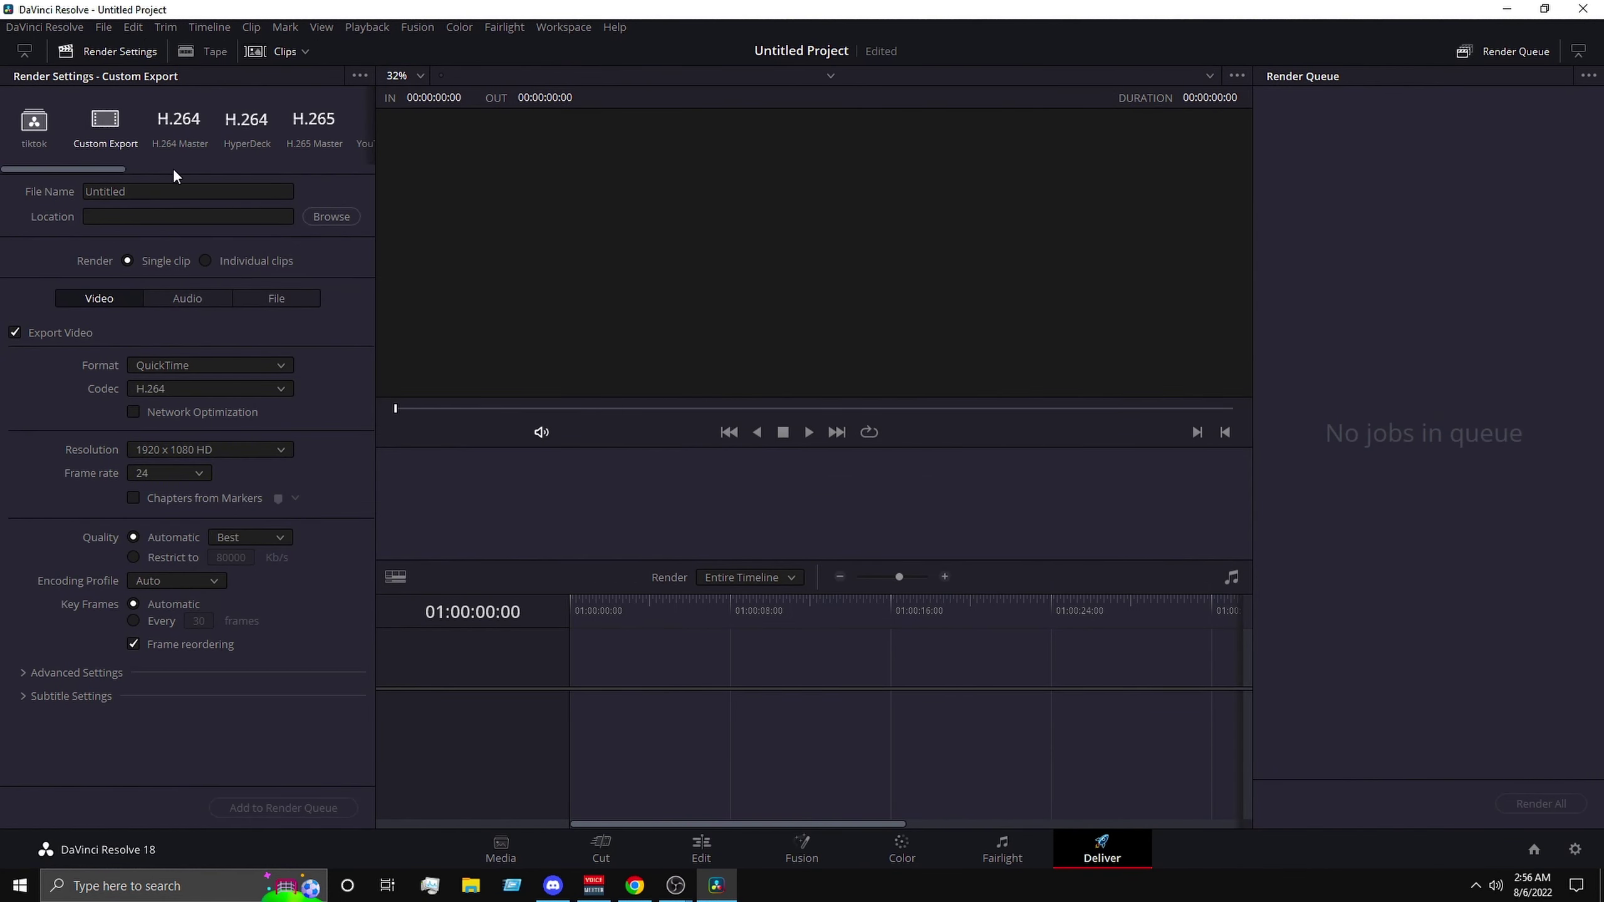
pyautogui.moveTo(128, 167); pyautogui.dragTo(158, 166)
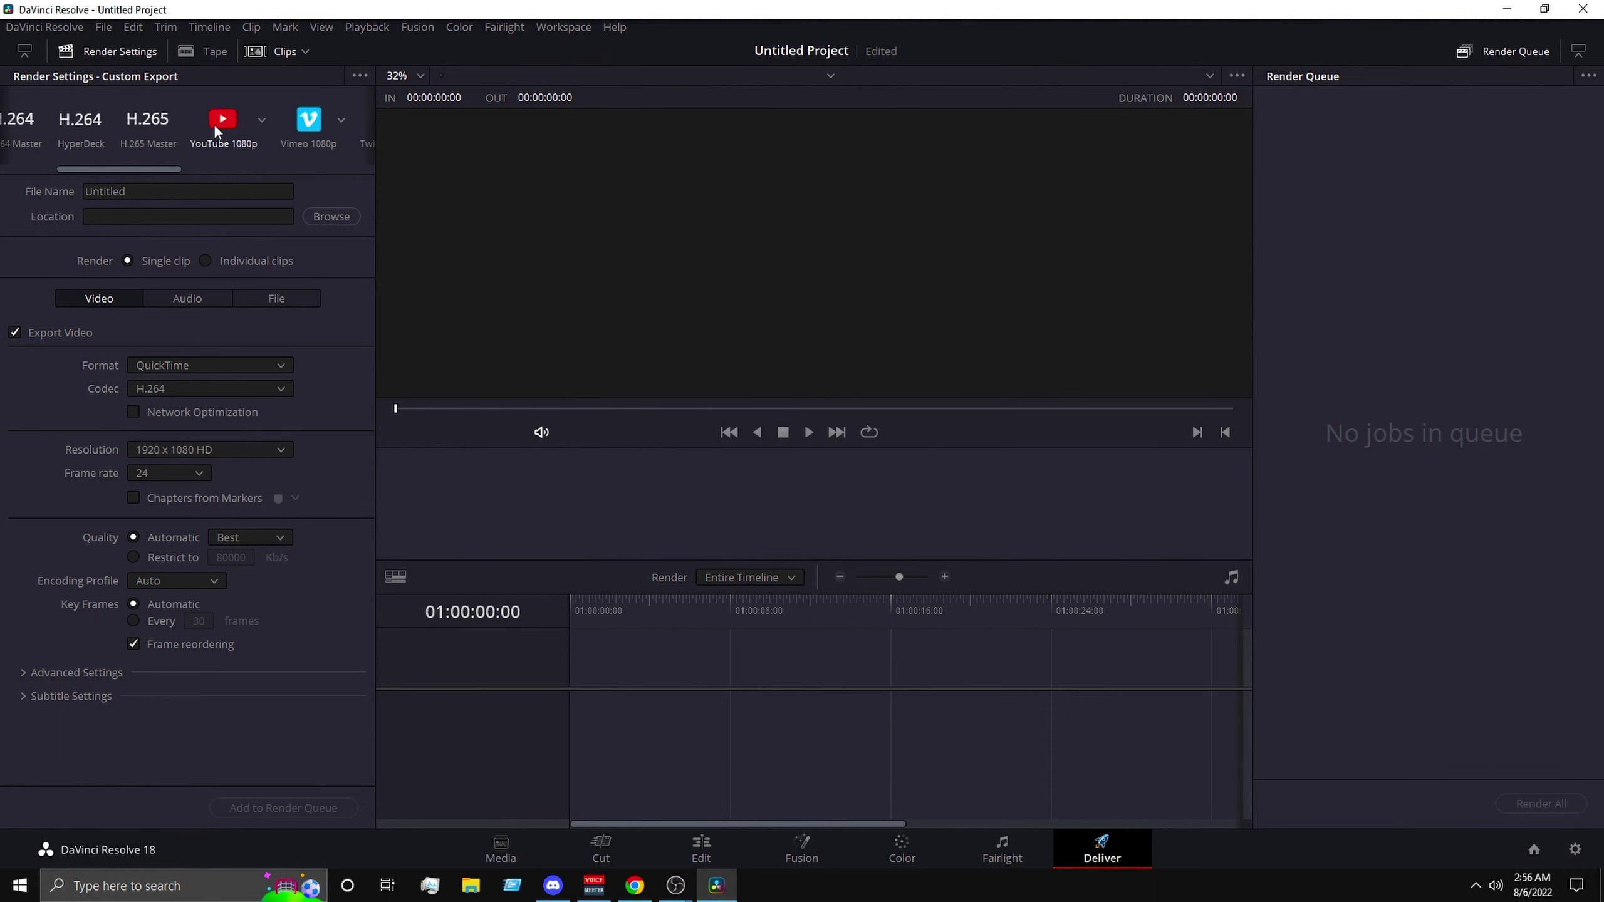
pyautogui.click(221, 149)
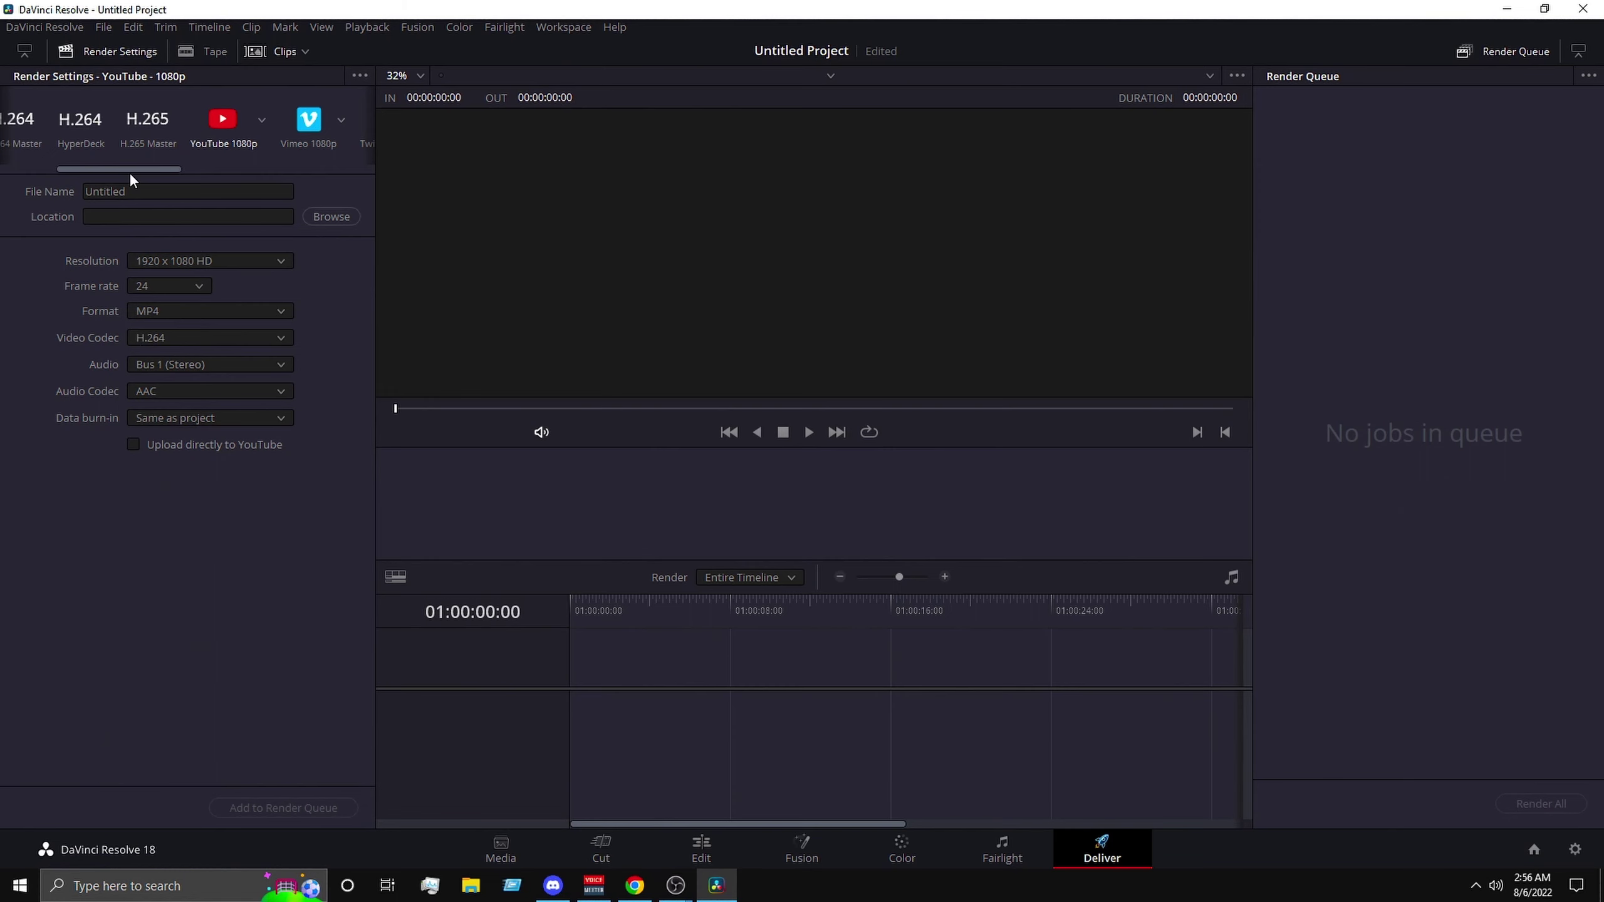
pyautogui.moveTo(130, 170); pyautogui.dragTo(31, 180)
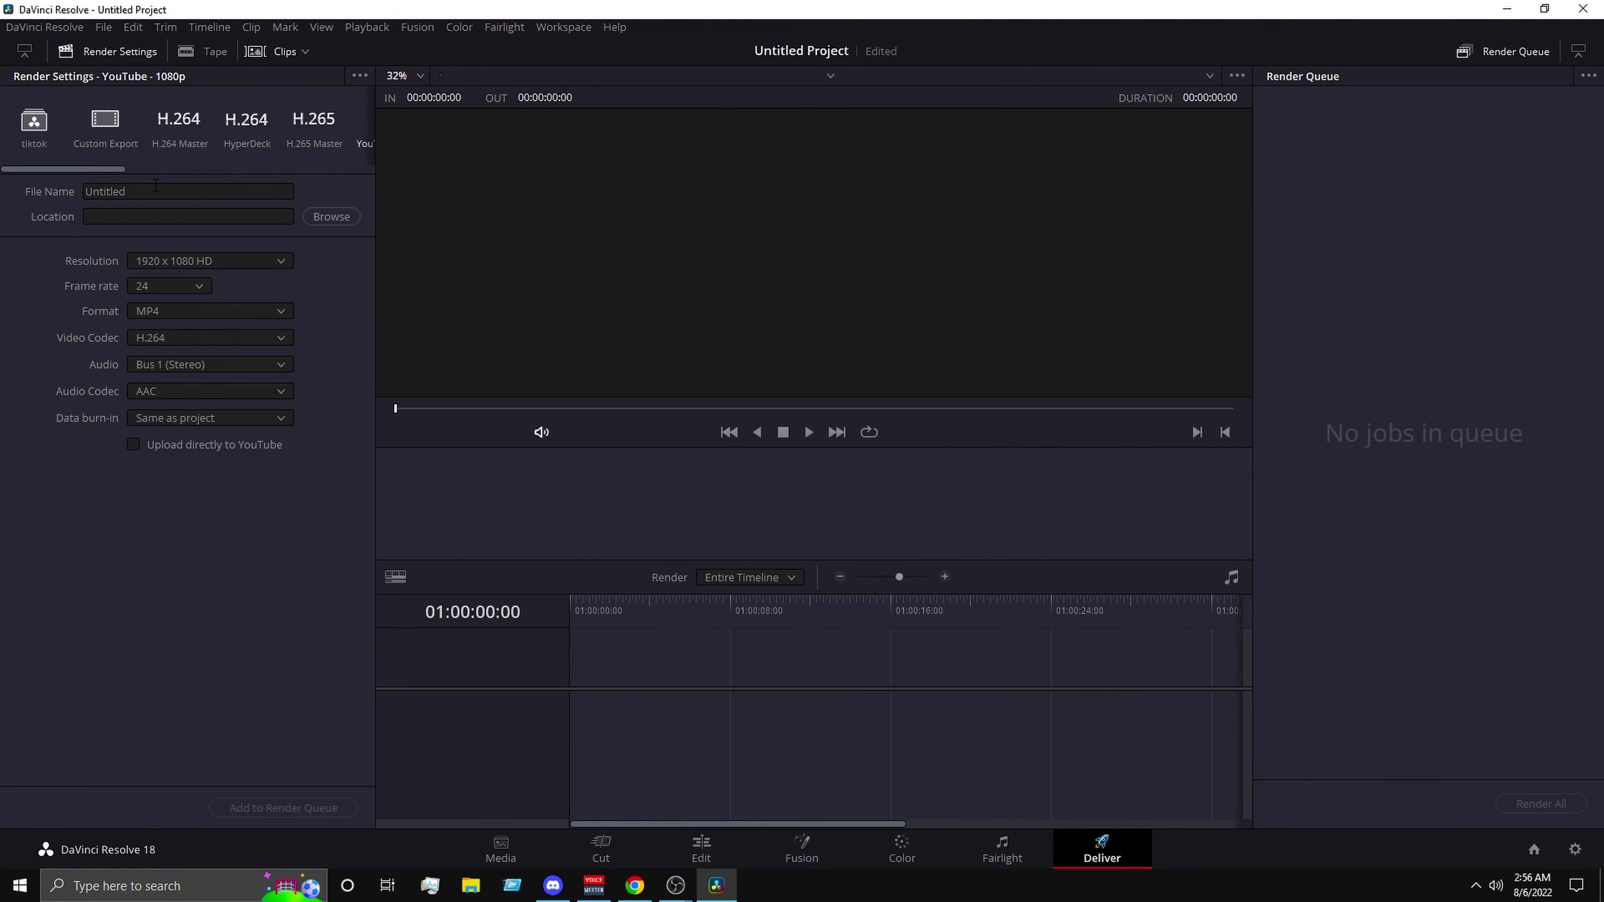
# Switch to Custom Export, keeping MP4 as the format and H.264 as the codec.
pyautogui.click(99, 133)
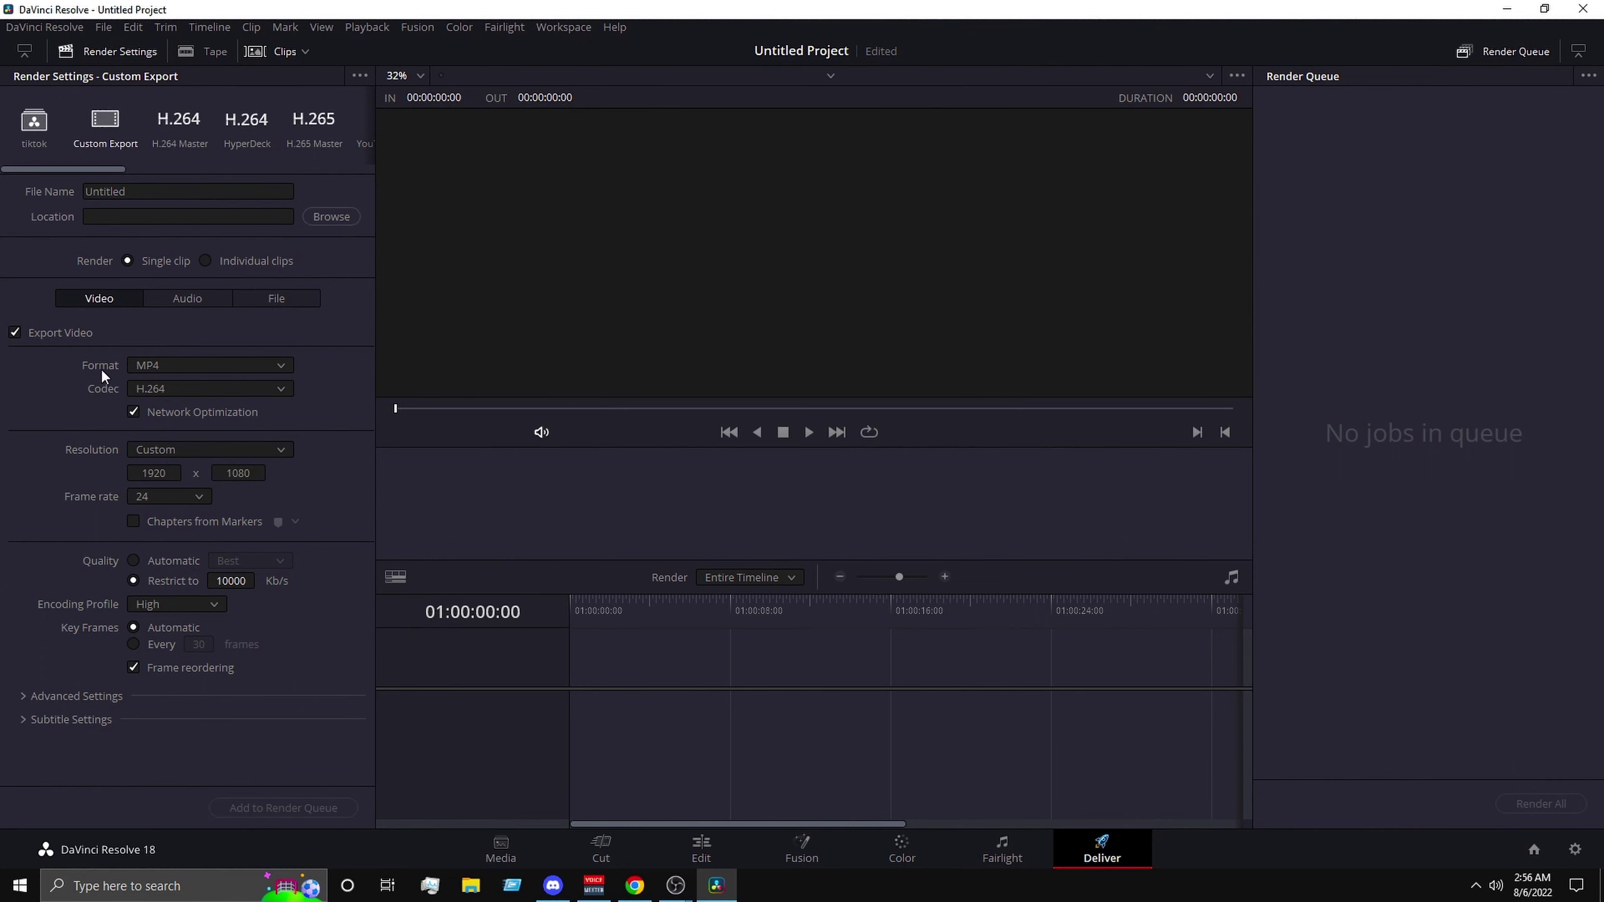
pyautogui.click(165, 367)
pyautogui.click(162, 360)
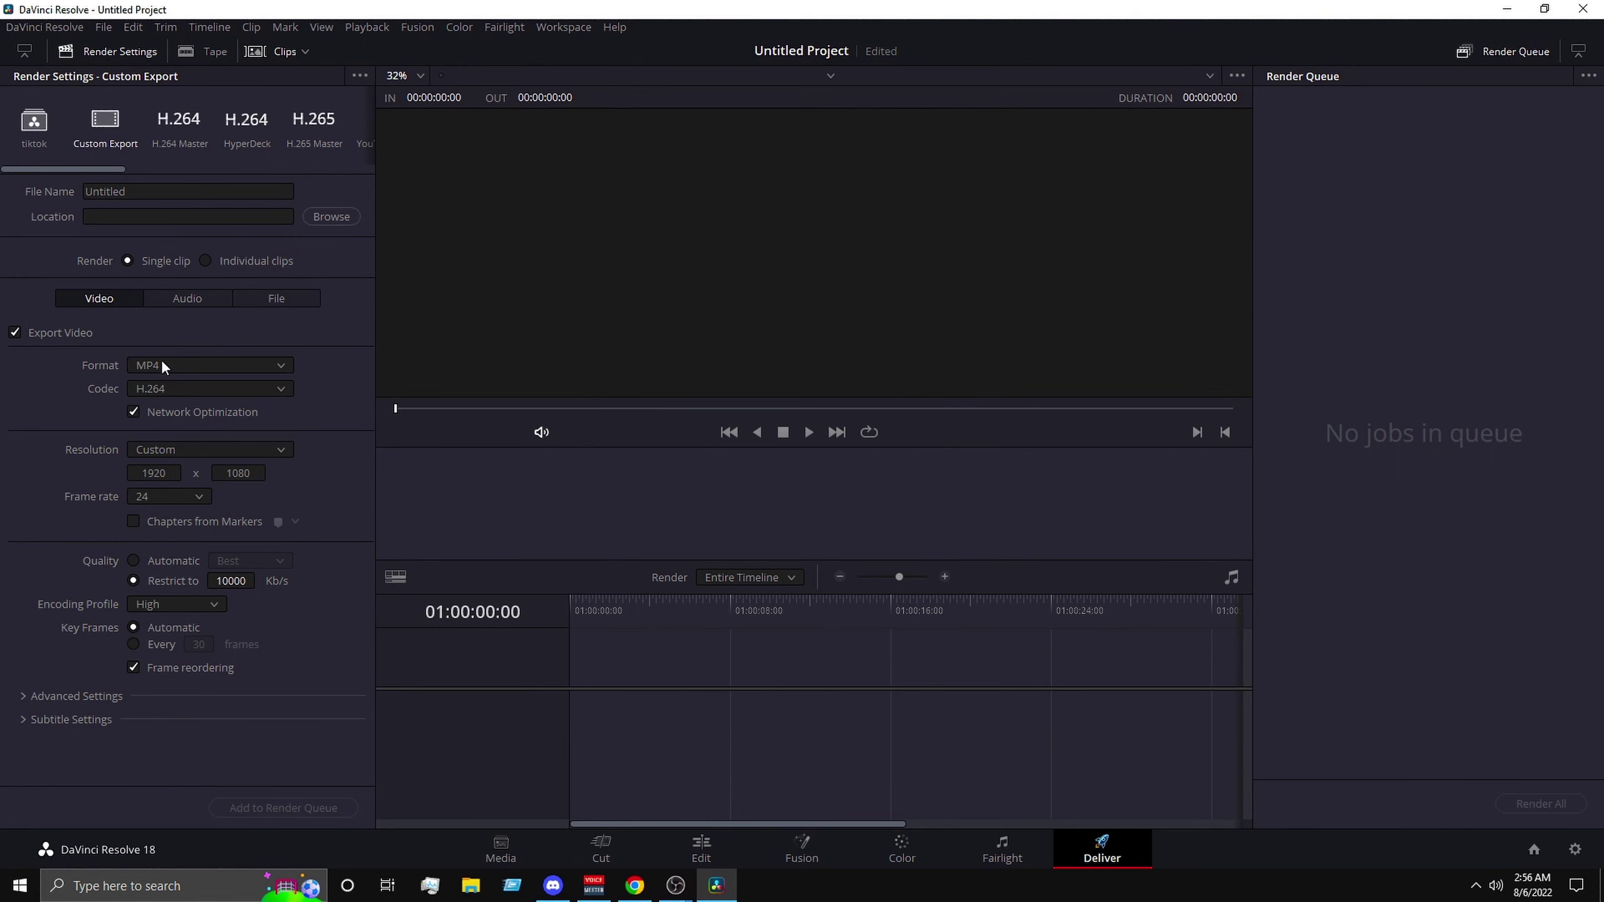
pyautogui.click(181, 388)
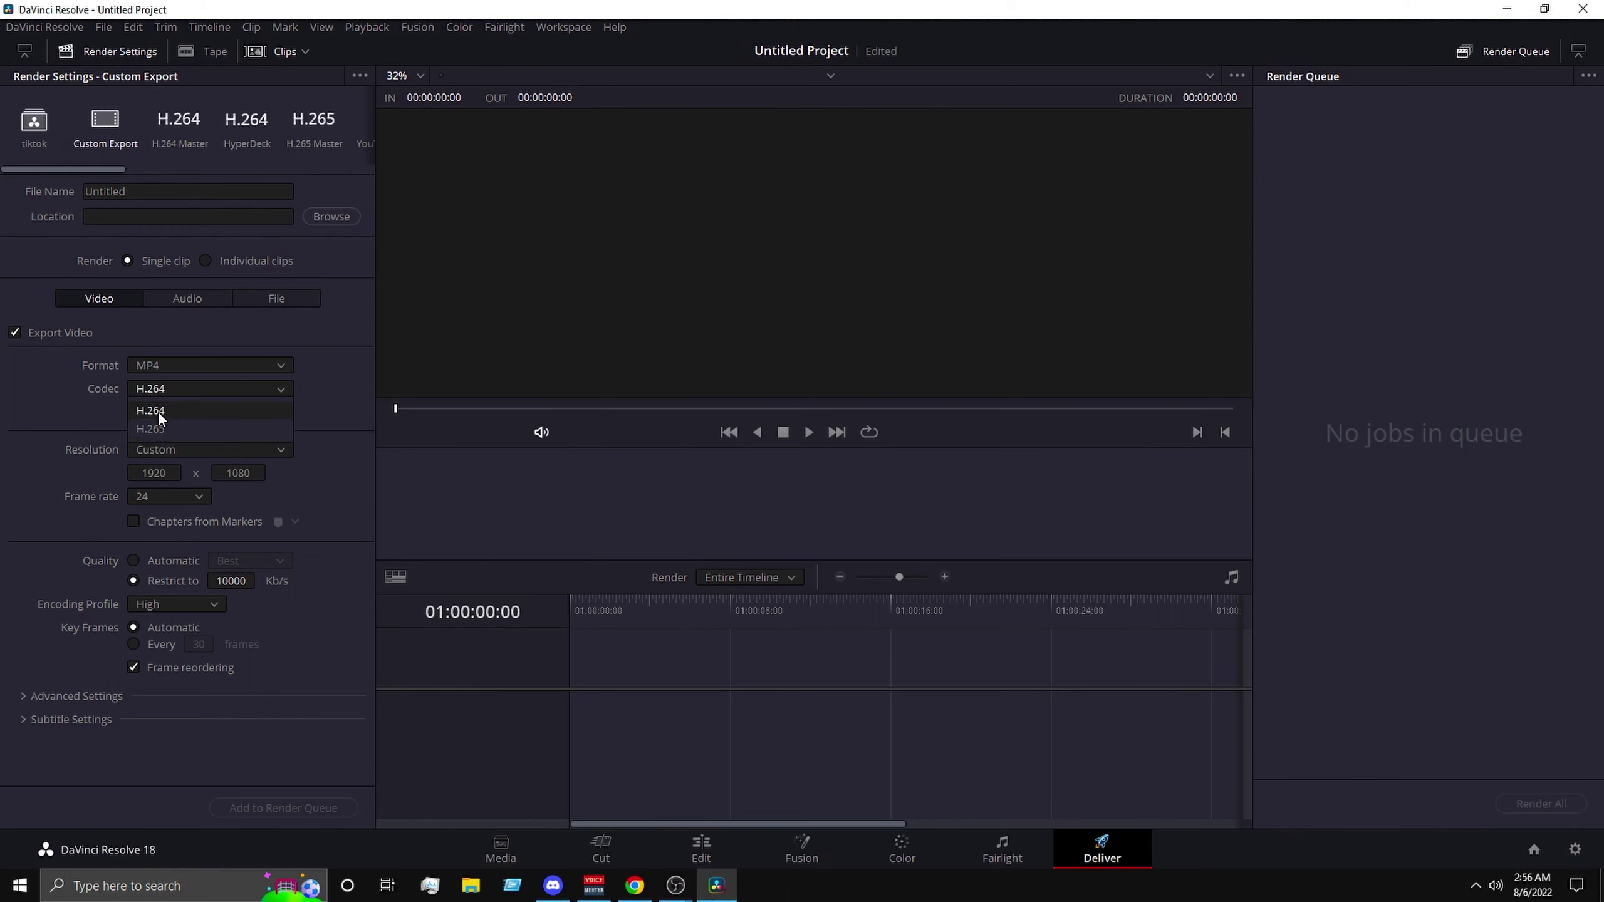
pyautogui.click(158, 411)
pyautogui.click(158, 390)
pyautogui.click(158, 409)
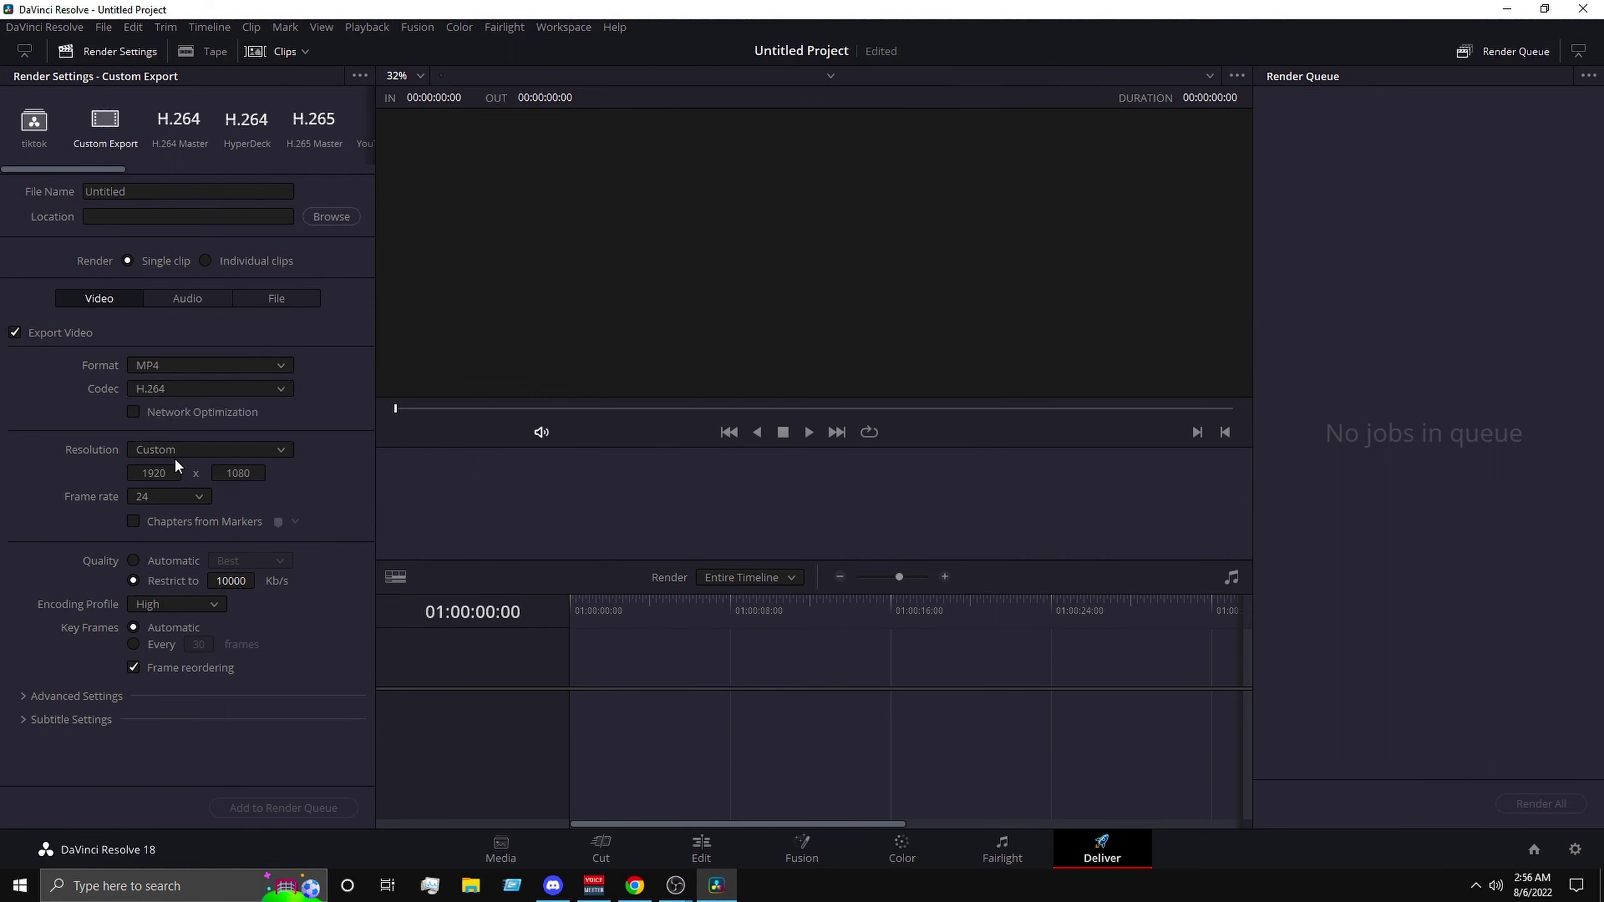
# Enter a 2560 x 1440 export resolution, correcting the mistyped width.
pyautogui.click(157, 471)
pyautogui.write('1560')
pyautogui.press('Tab')
pyautogui.write('144')
pyautogui.click(143, 473)
pyautogui.press('BackSpace')
pyautogui.write('2')
pyautogui.click(240, 473)
pyautogui.click(259, 475)
# Set the export frame rate to 30 (3:2).
pyautogui.click(168, 500)
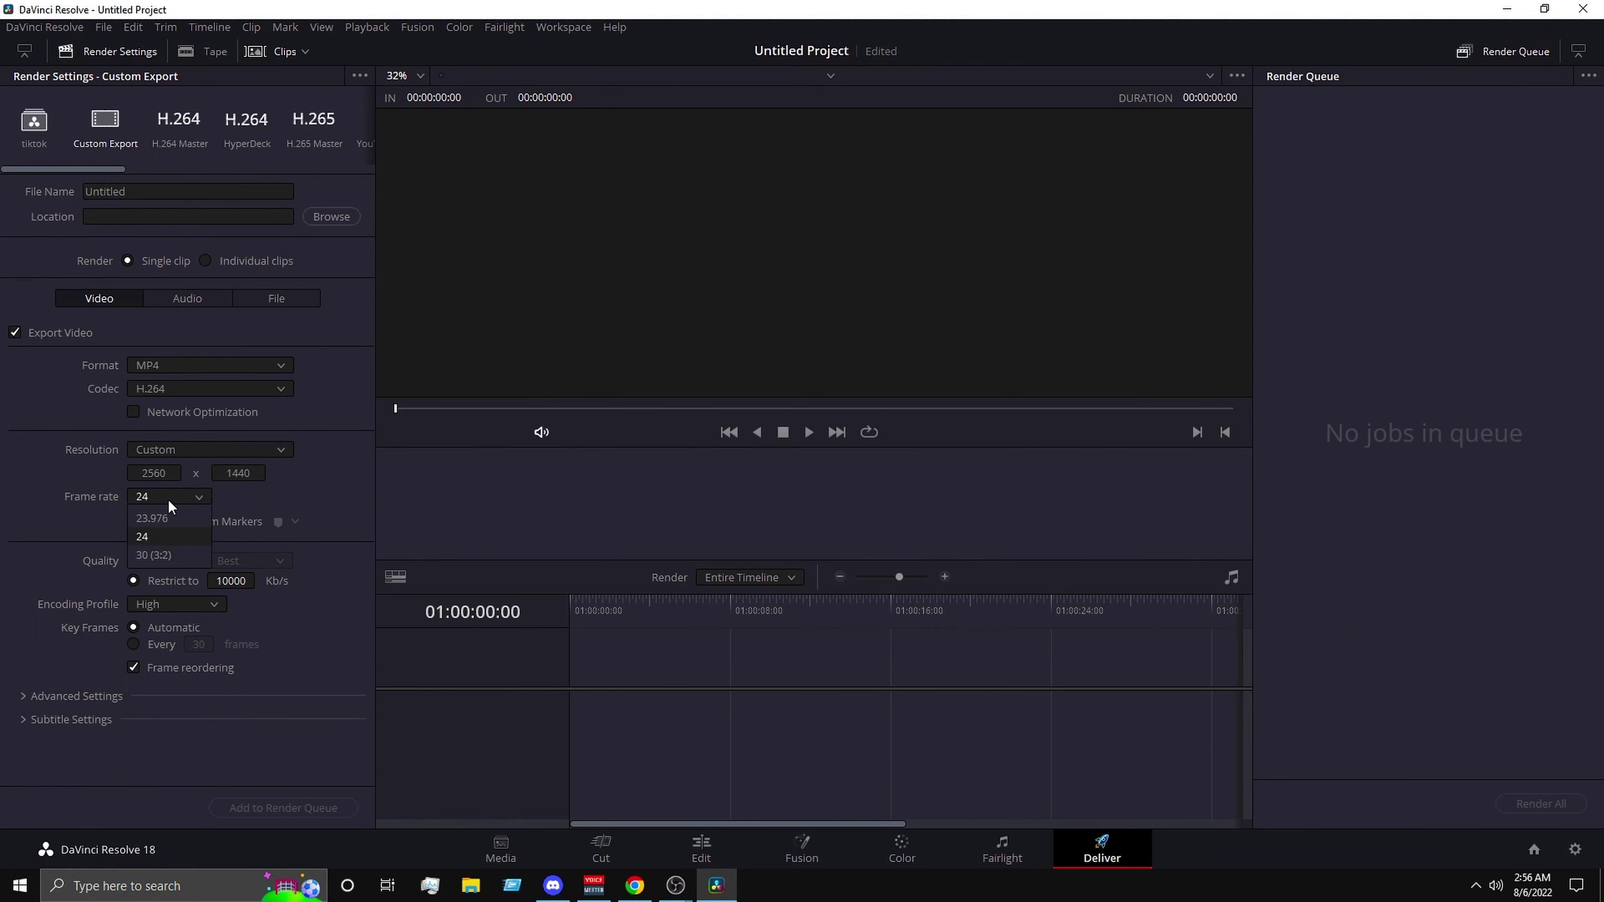
pyautogui.click(65, 539)
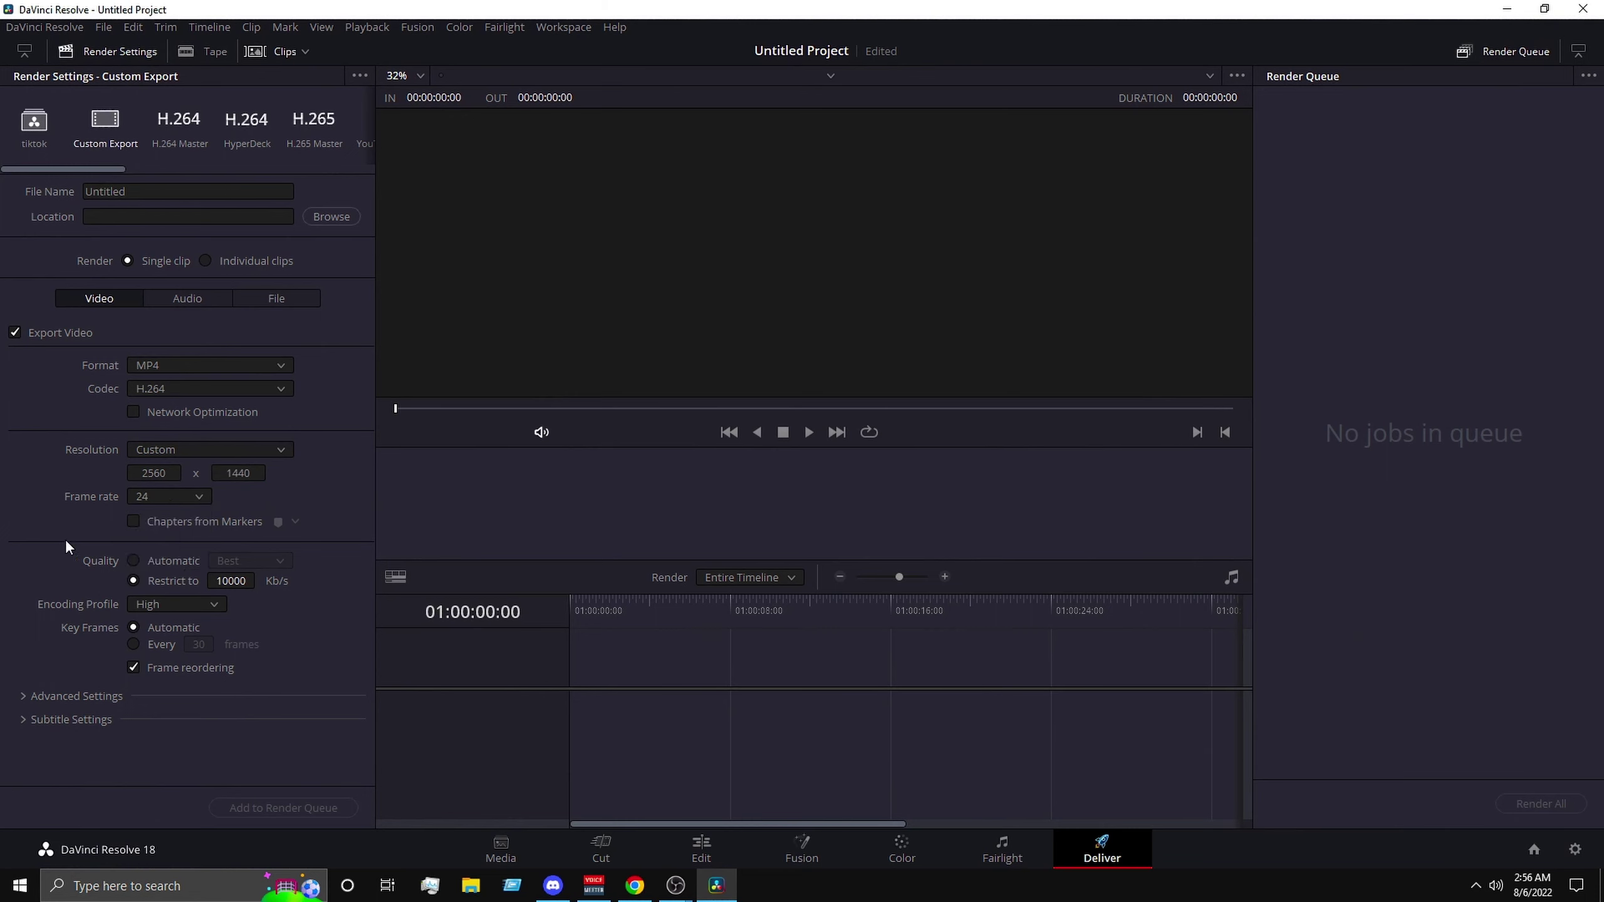
pyautogui.click(148, 498)
pyautogui.click(152, 554)
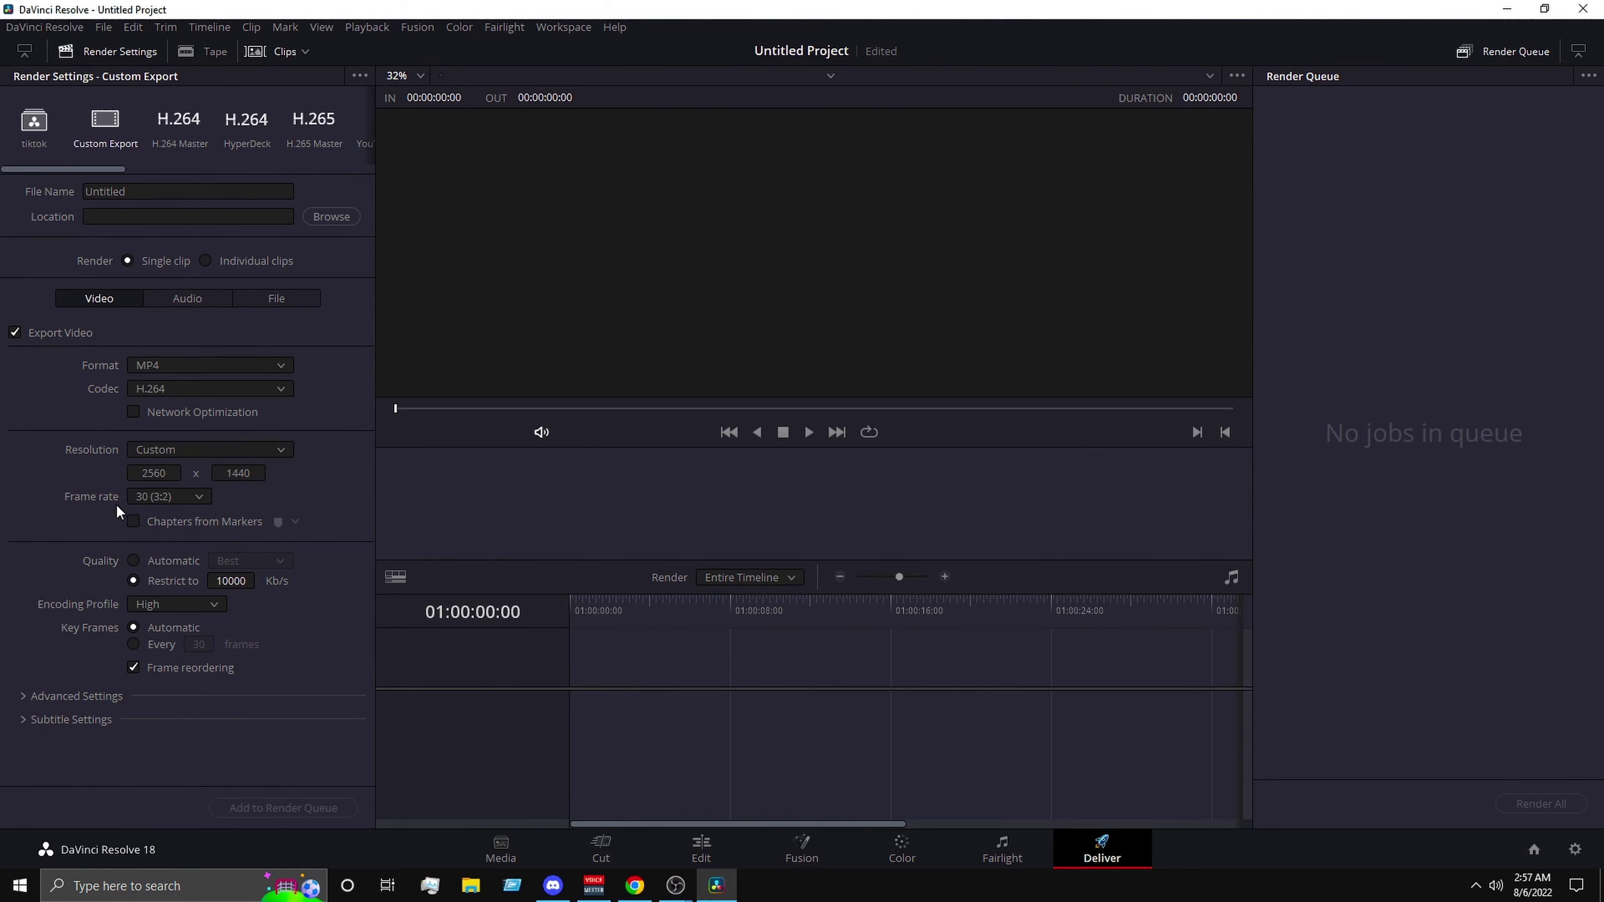
pyautogui.click(151, 499)
pyautogui.click(149, 555)
pyautogui.click(184, 500)
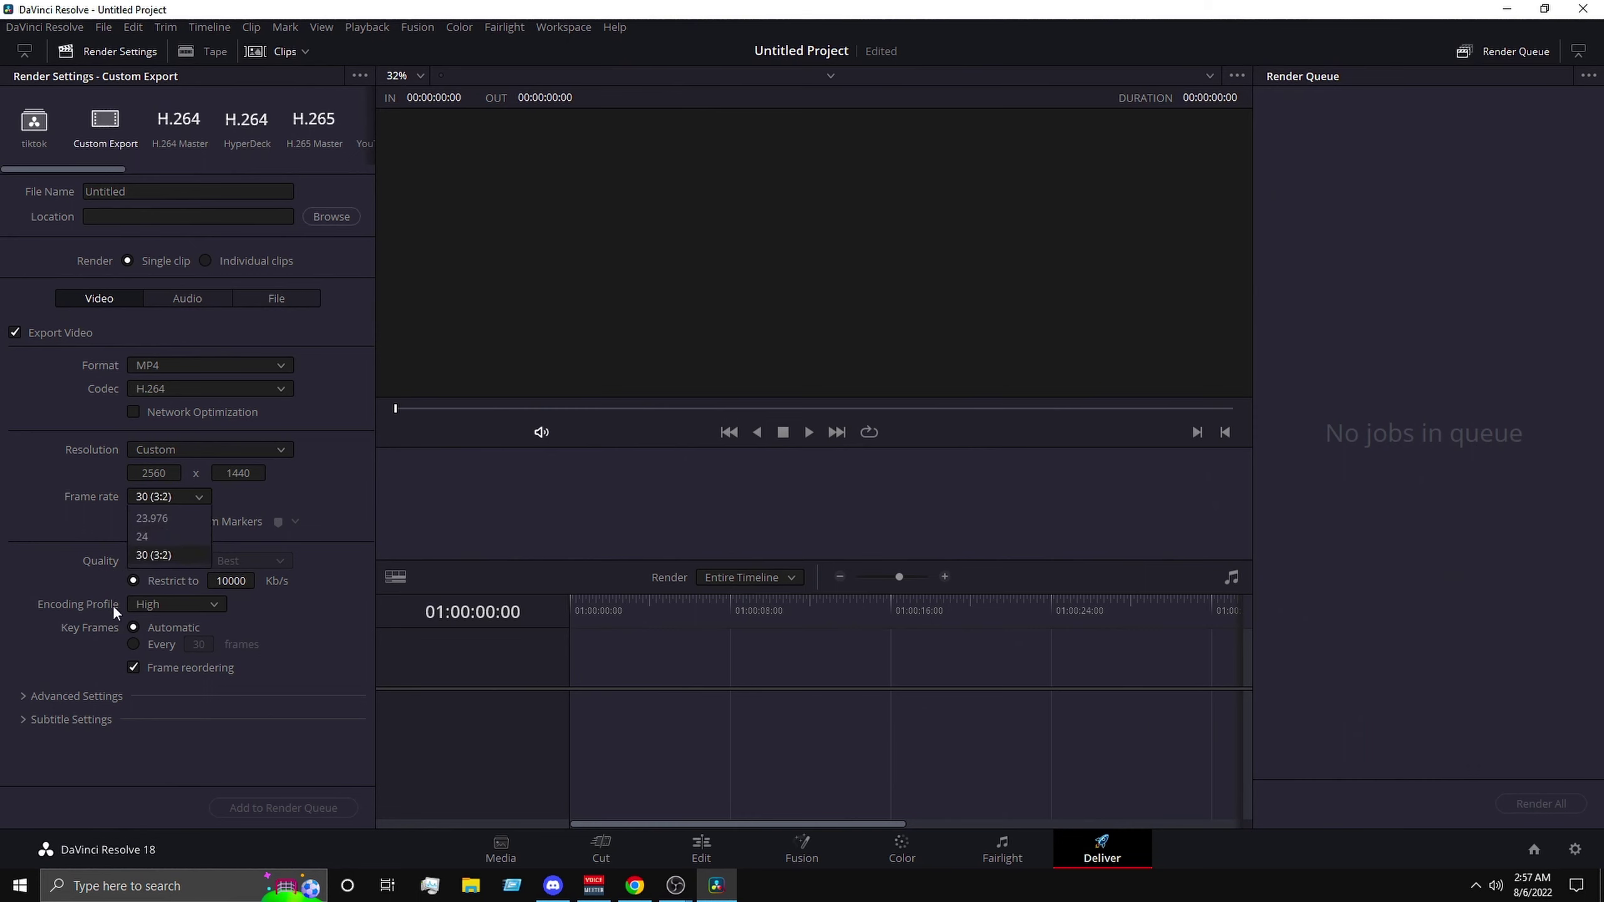
pyautogui.click(144, 556)
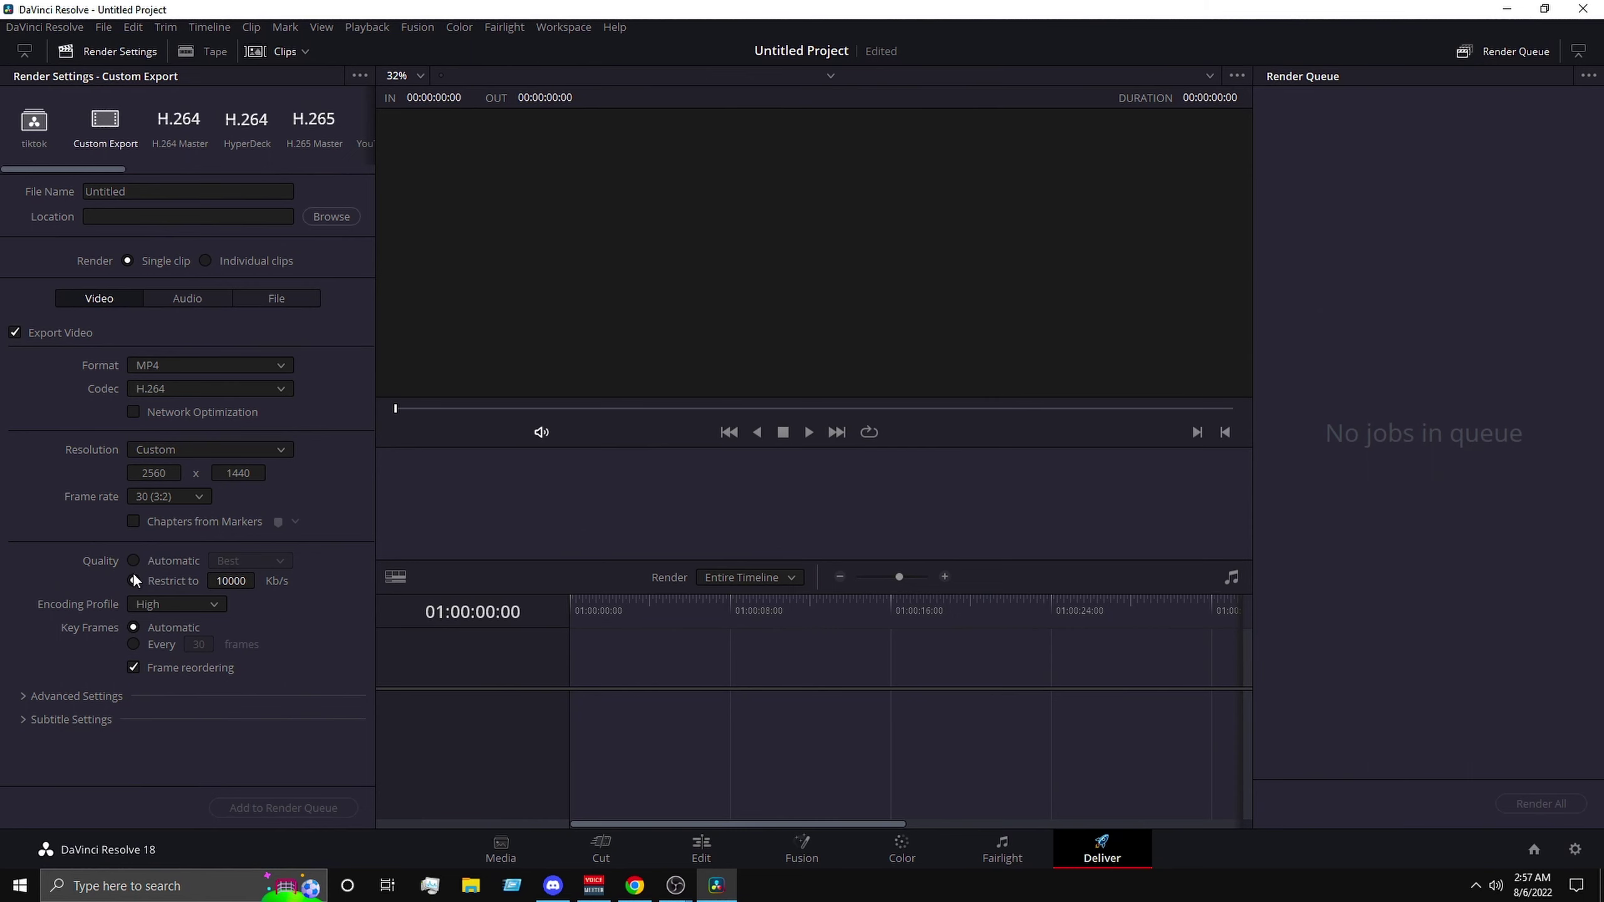
# Switch quality to Automatic with the Best level.
pyautogui.click(142, 559)
pyautogui.click(241, 563)
pyautogui.click(241, 562)
# Switch quality back to Restrict to and limit the bitrate to 110000 Kb/s.
pyautogui.click(175, 580)
pyautogui.click(223, 580)
pyautogui.write('12')
pyautogui.doubleClick(233, 580)
pyautogui.write('11000')
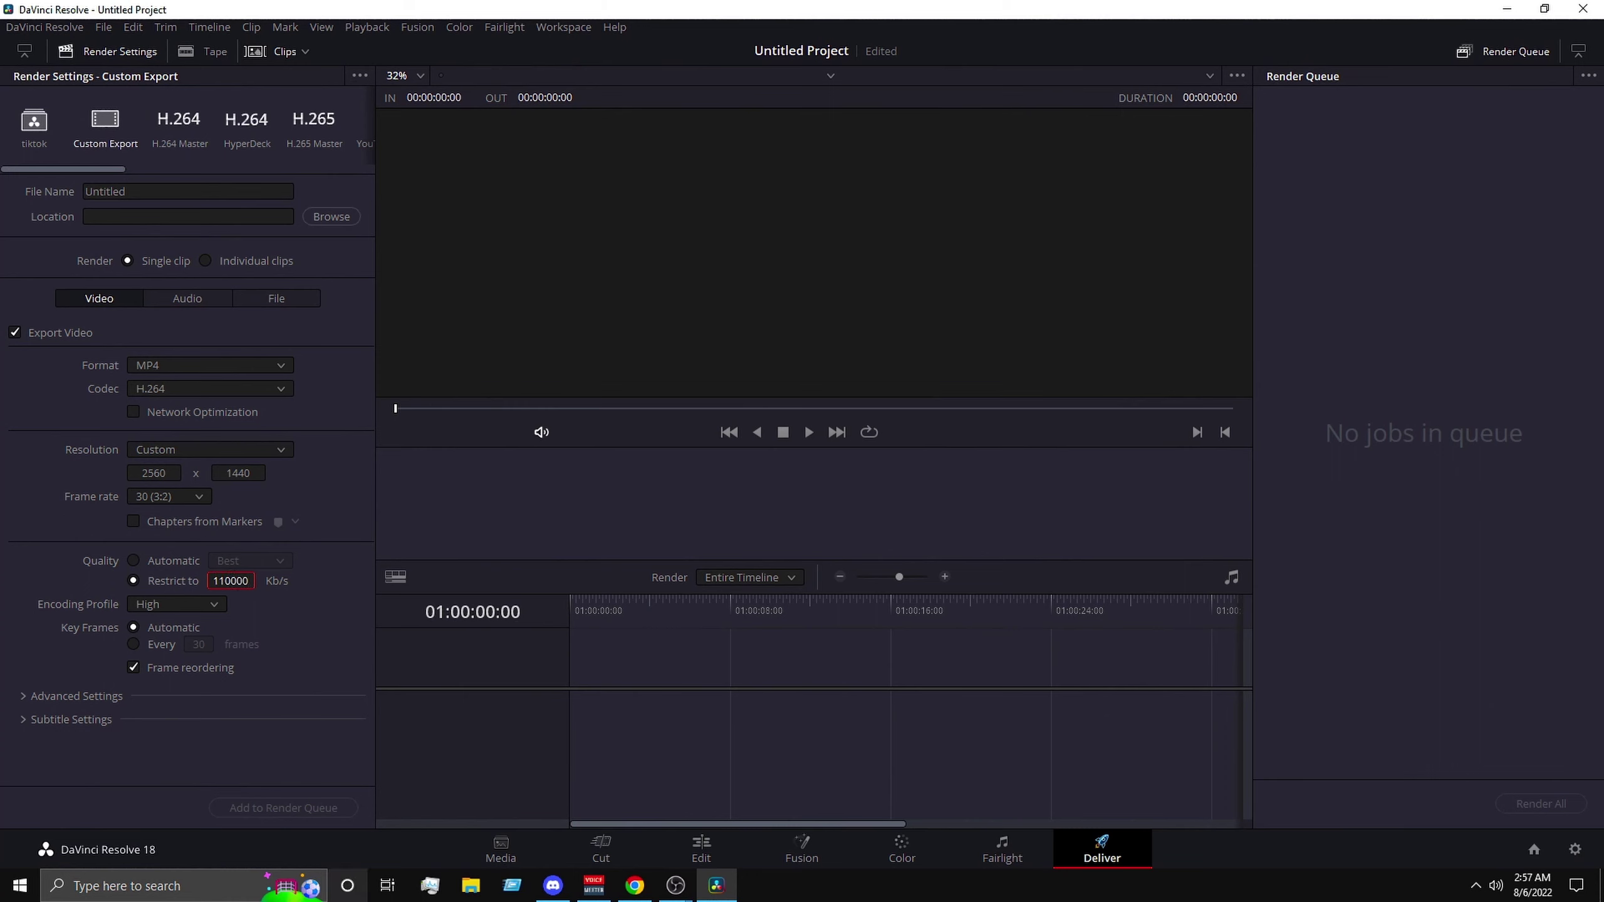
# Keep the High encoding profile and place key frames every 31 frames.
pyautogui.click(170, 607)
pyautogui.click(107, 643)
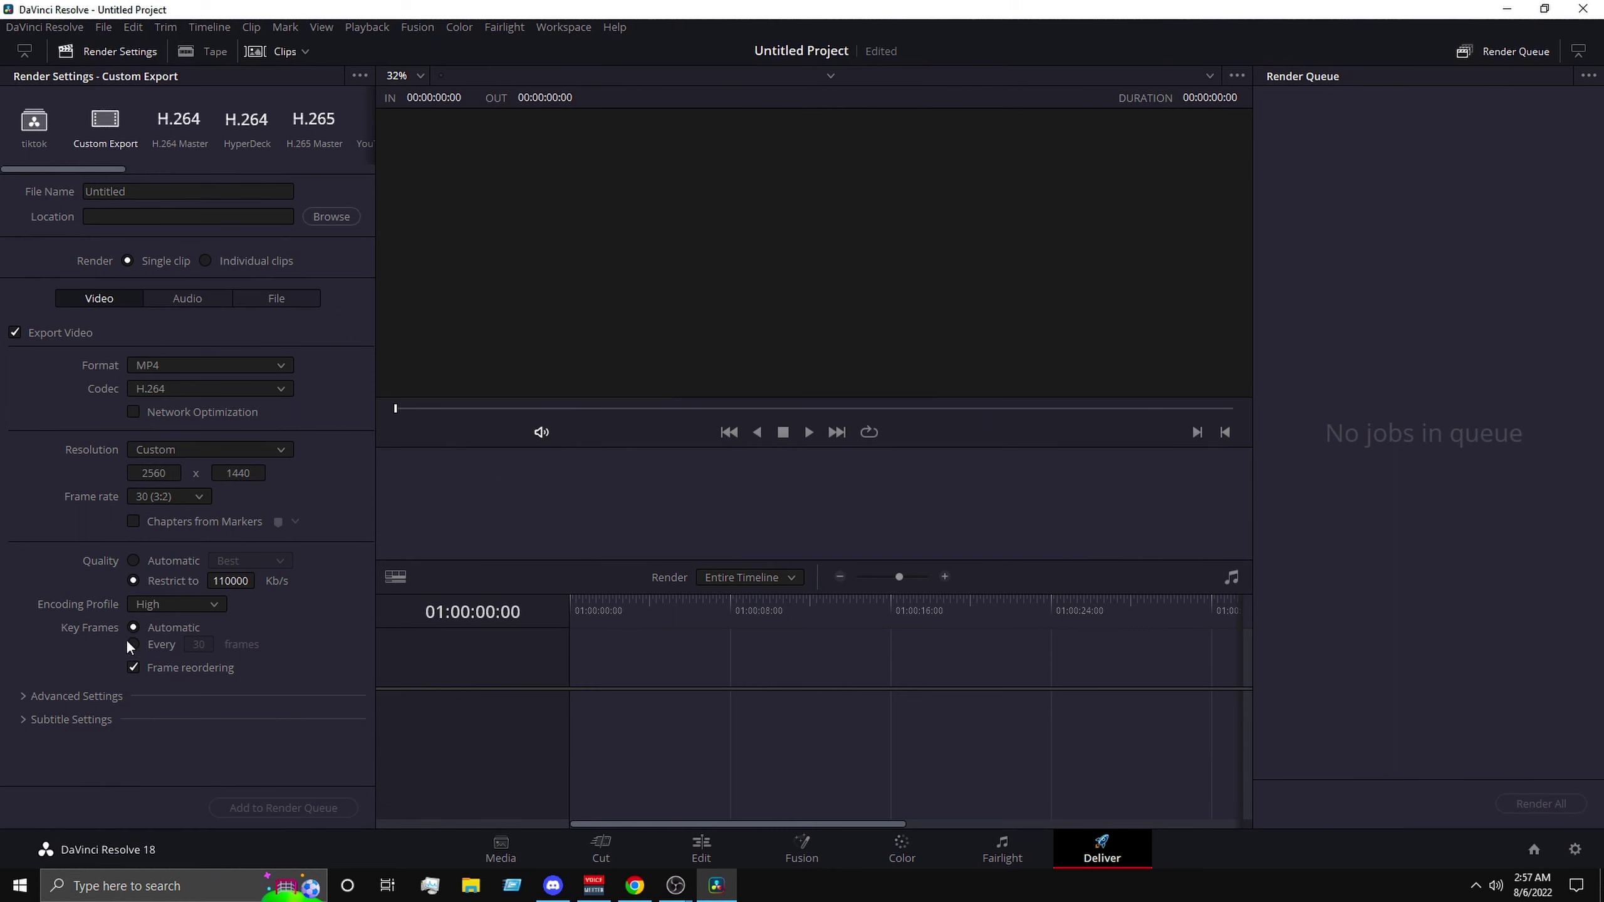
pyautogui.click(131, 644)
pyautogui.moveTo(218, 643); pyautogui.dragTo(51, 646)
# Expand the Advanced Settings and Subtitle Settings sections of the Custom Export panel.
pyautogui.click(66, 696)
pyautogui.scroll(-4, 59, 663)
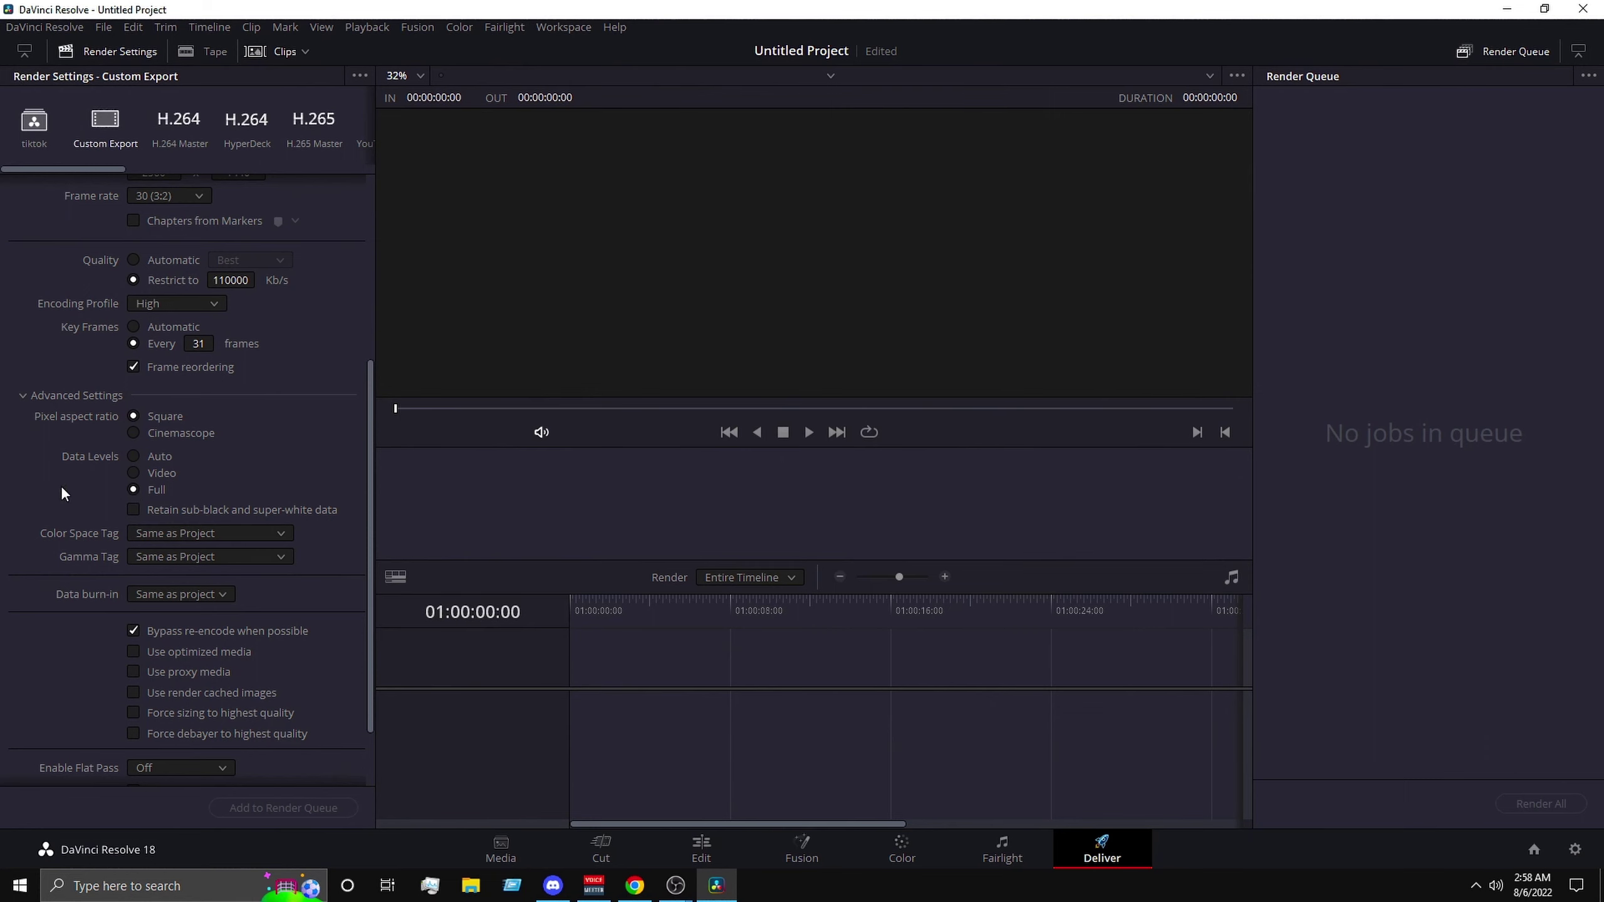
pyautogui.scroll(-1, 89, 506)
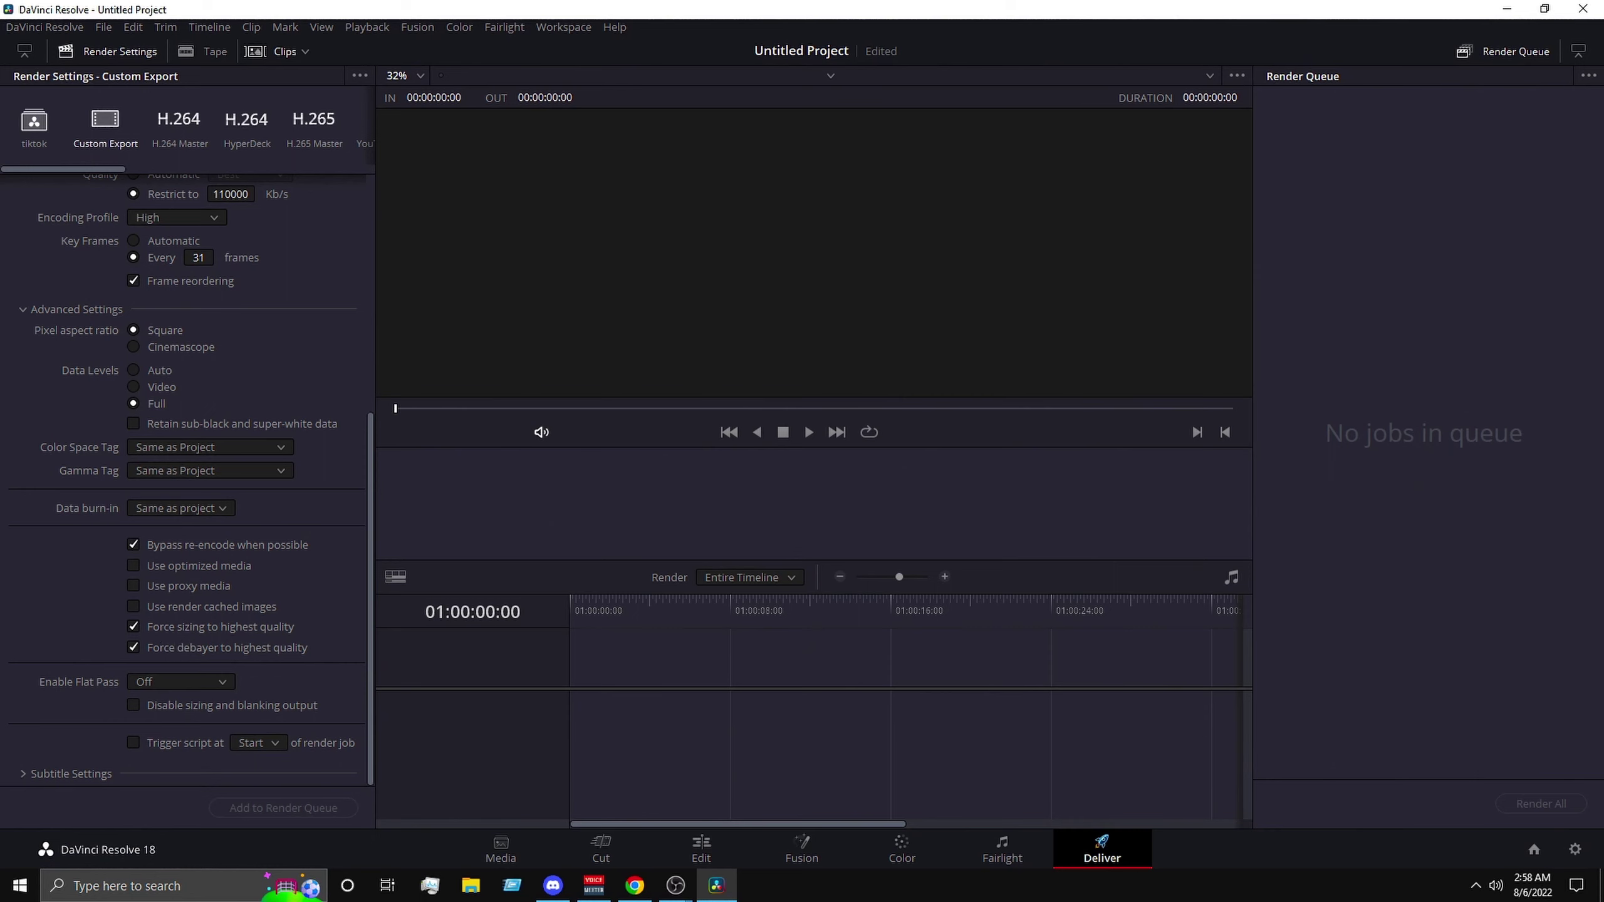
pyautogui.click(67, 767)
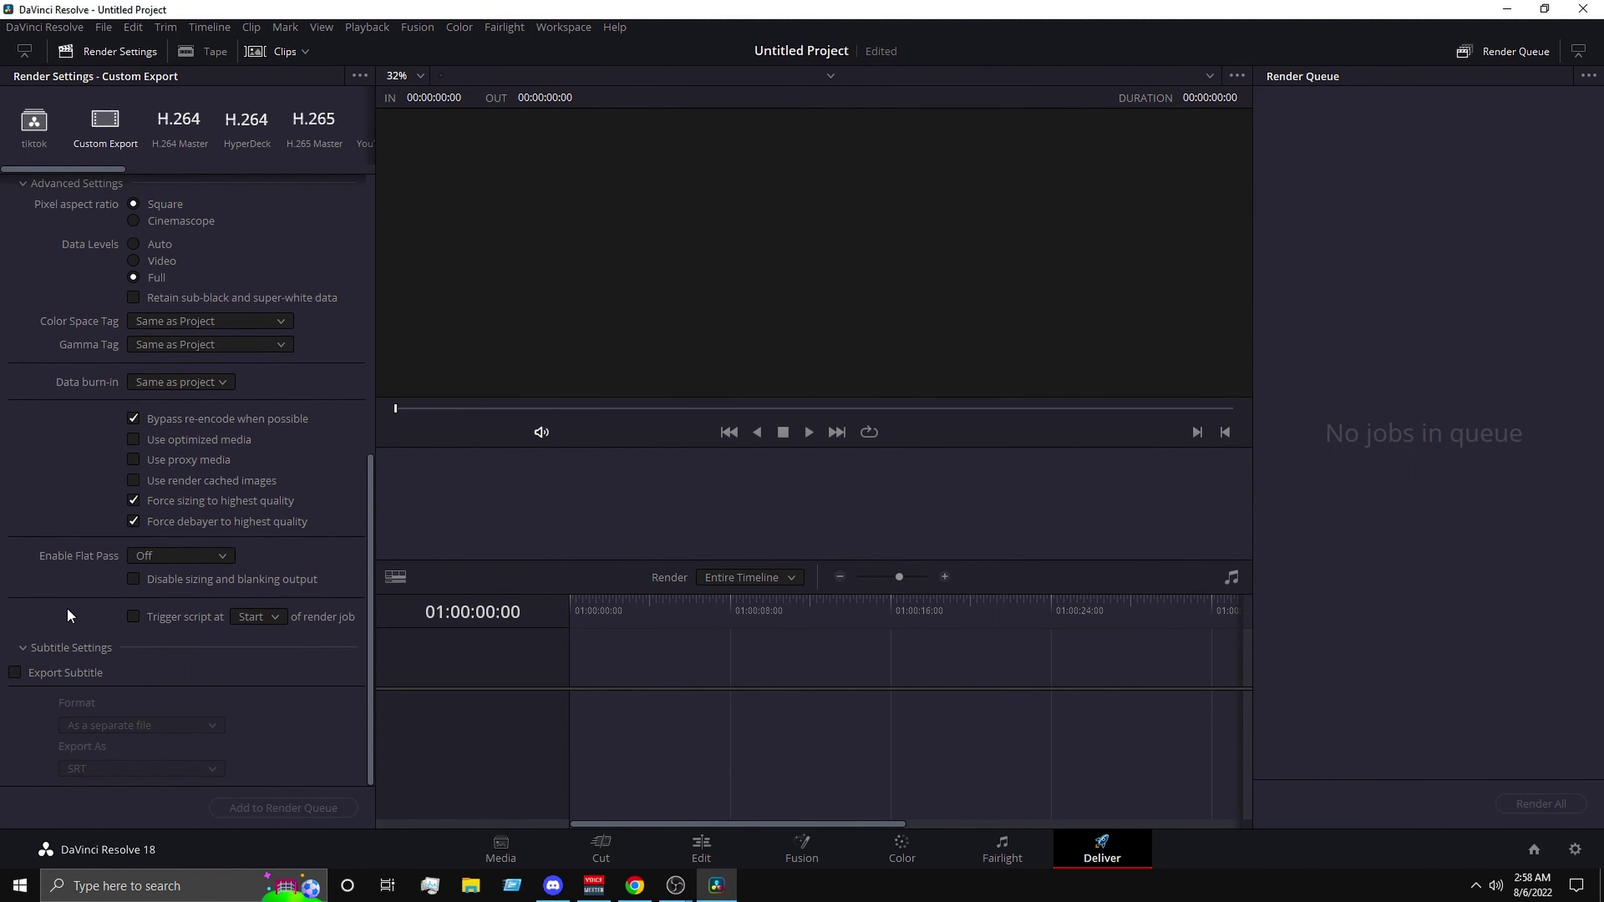
pyautogui.scroll(10, 53, 642)
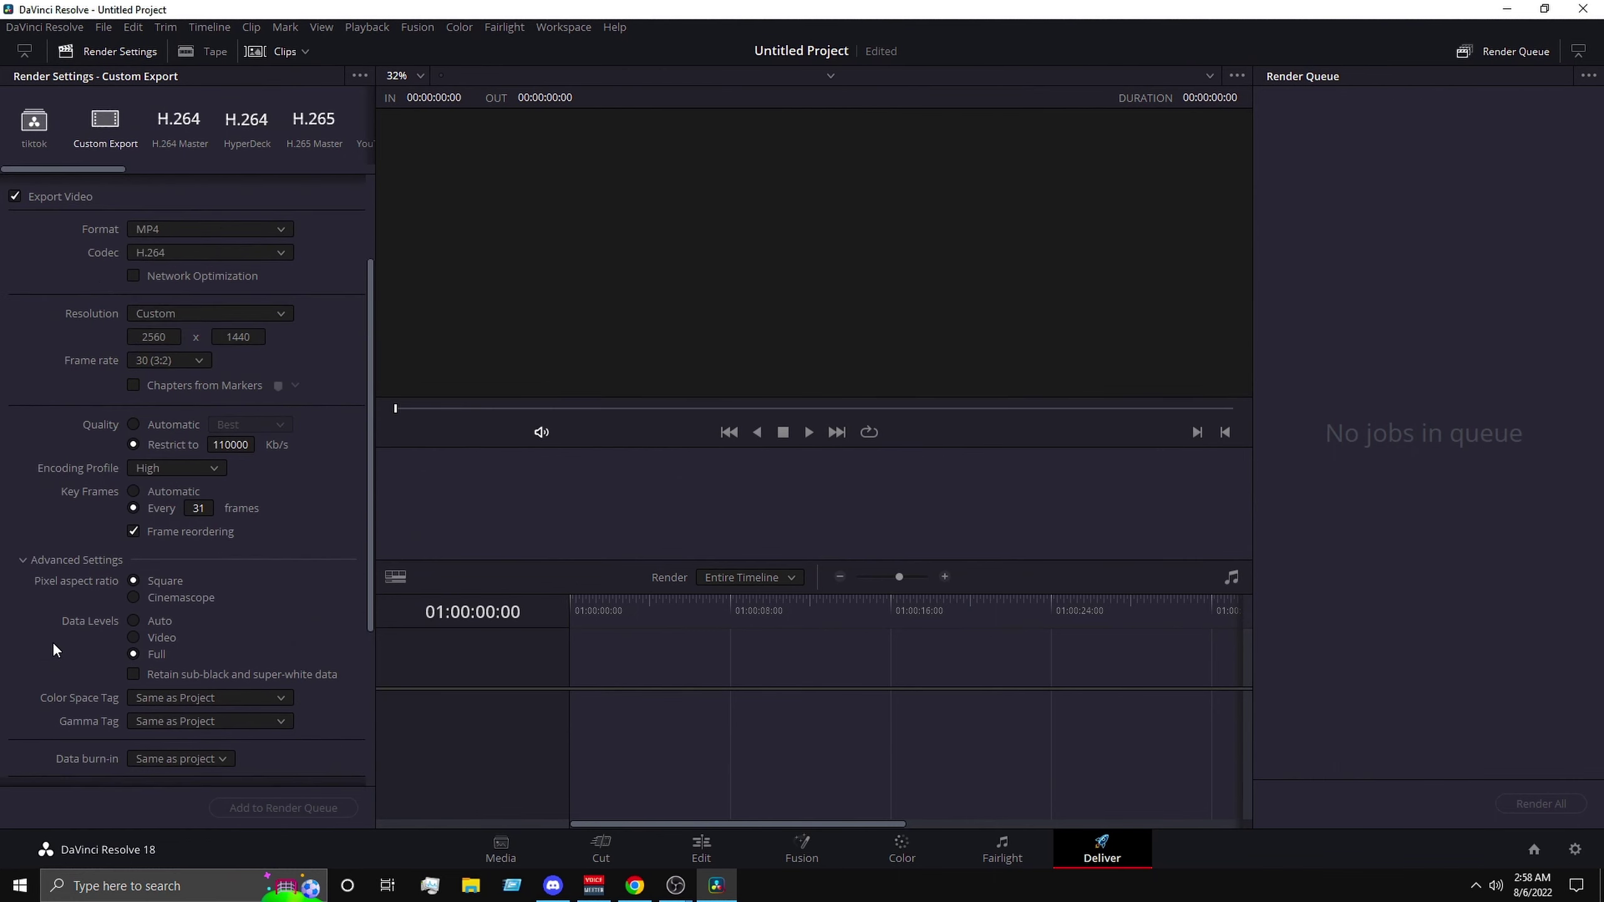
pyautogui.scroll(-5, 82, 366)
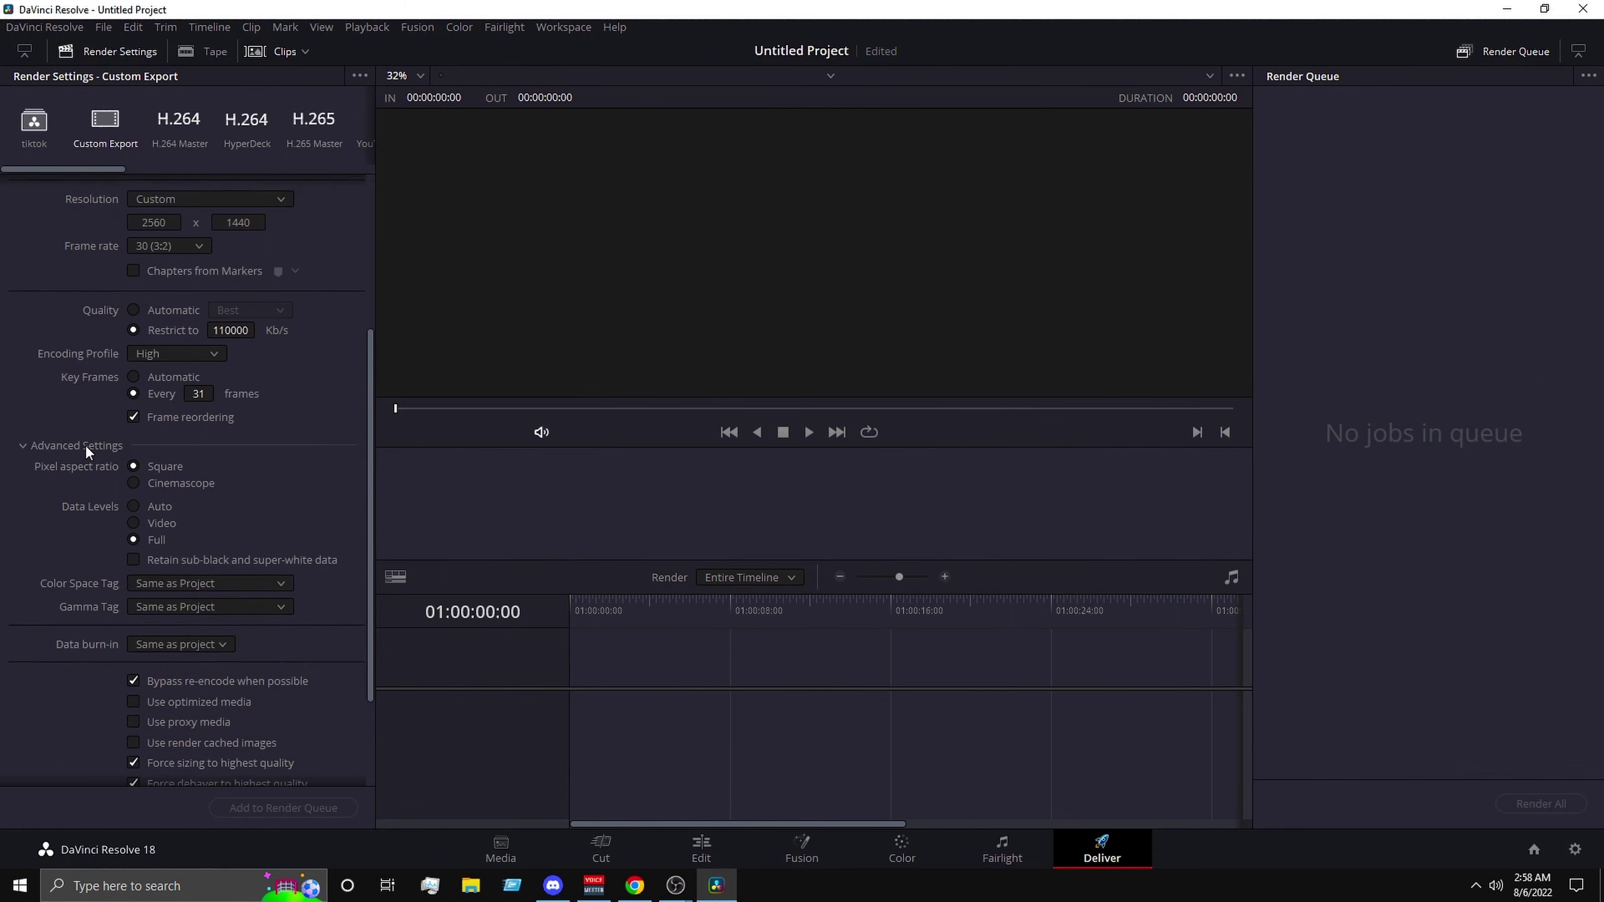
pyautogui.scroll(5, 171, 350)
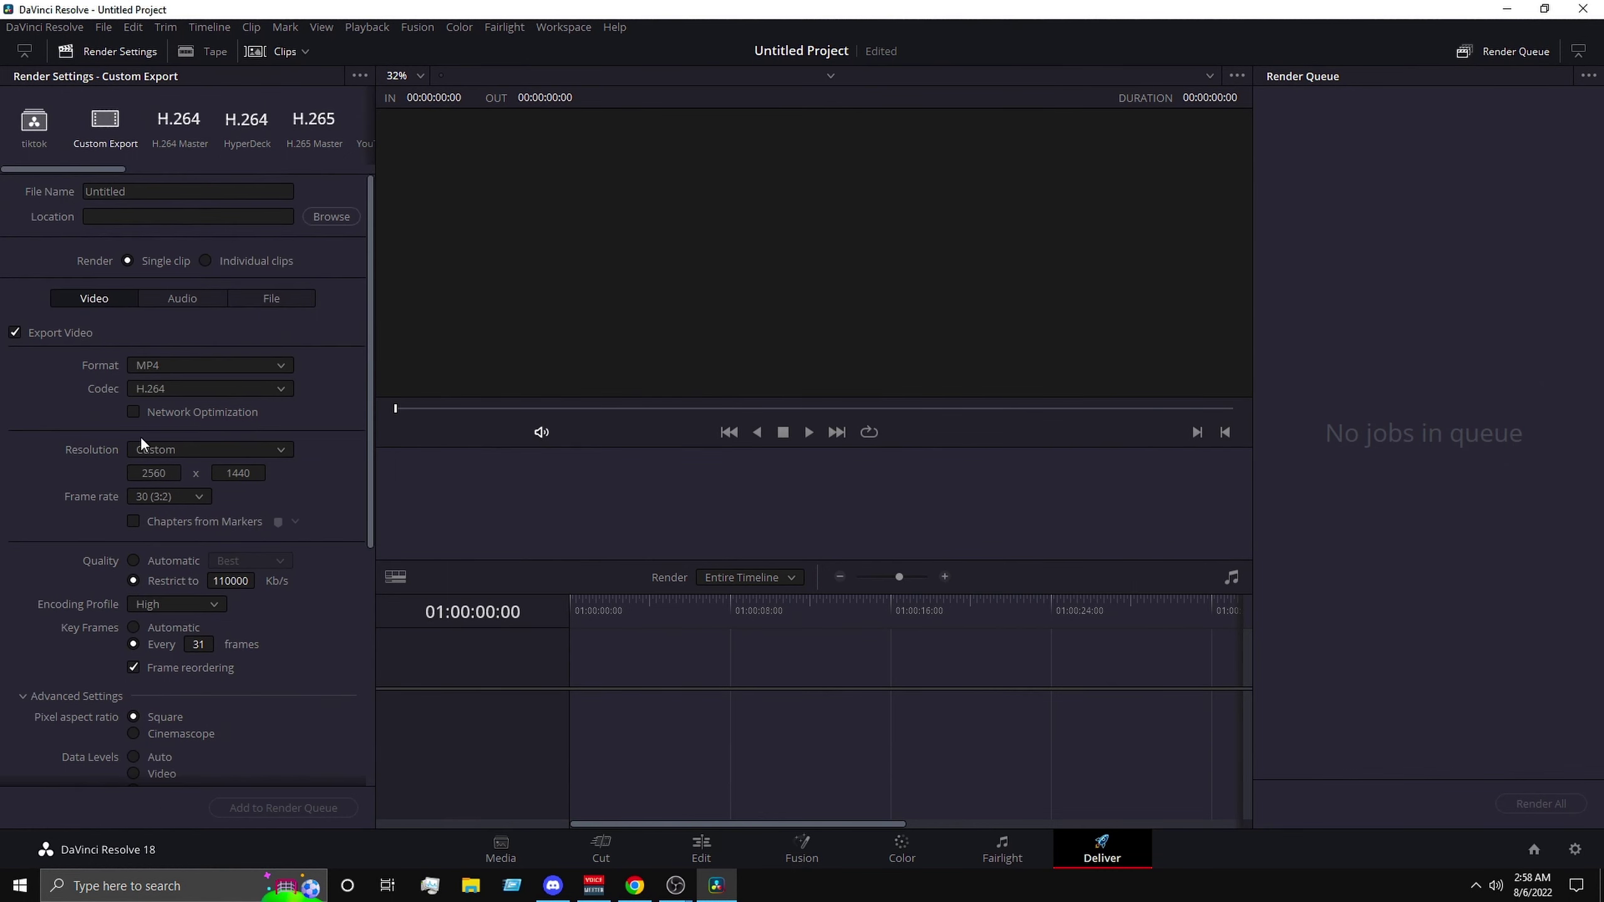
pyautogui.click(360, 76)
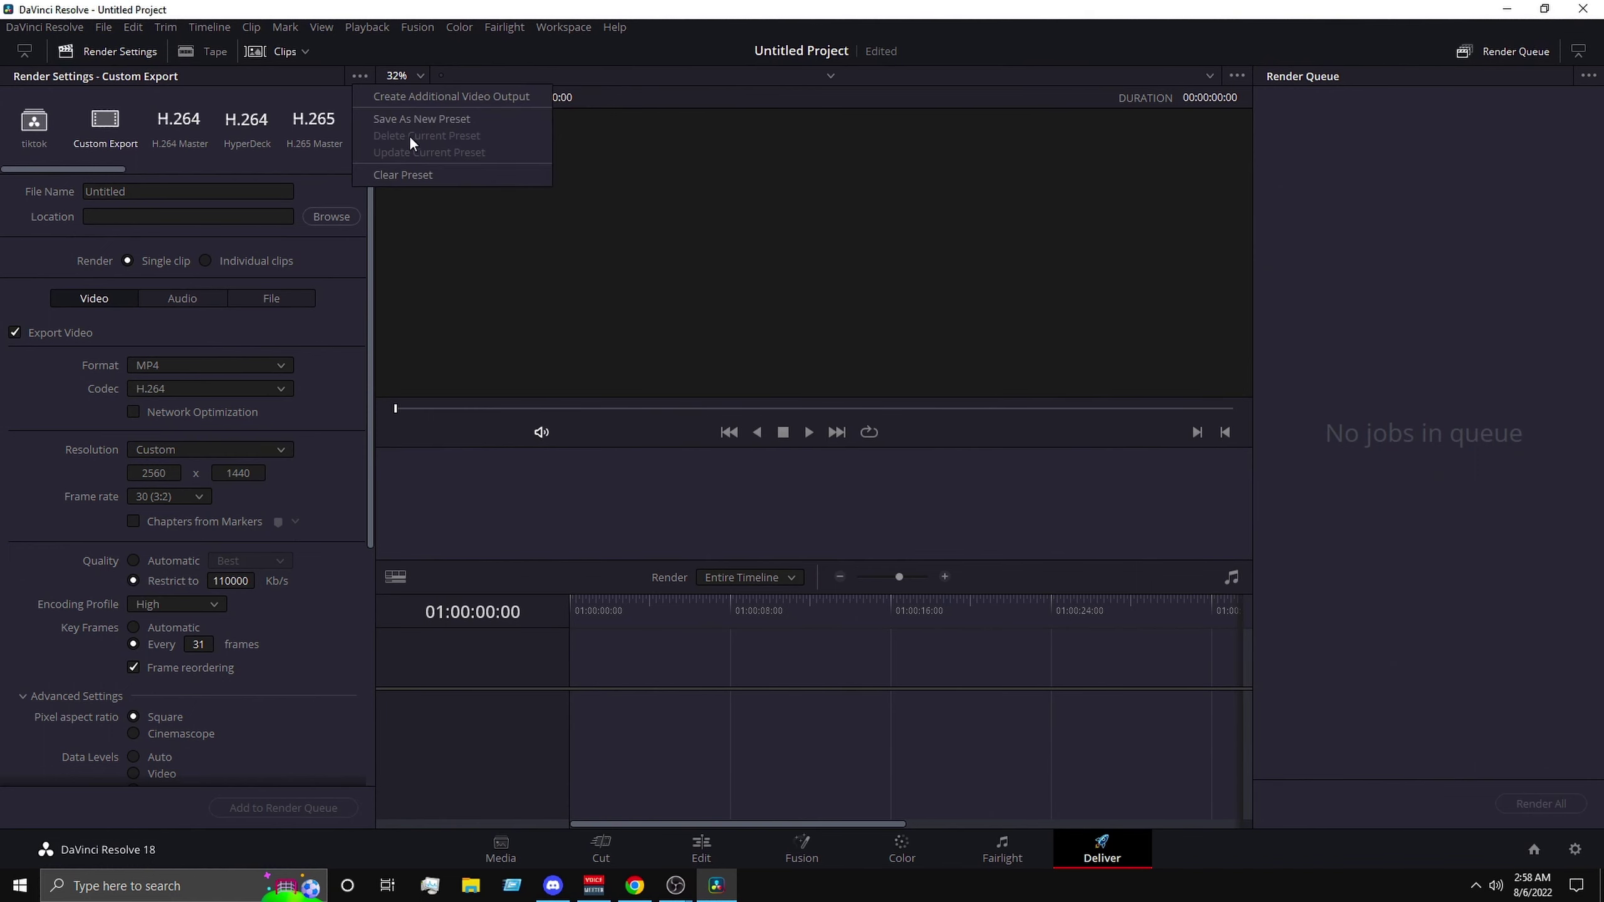
pyautogui.click(292, 92)
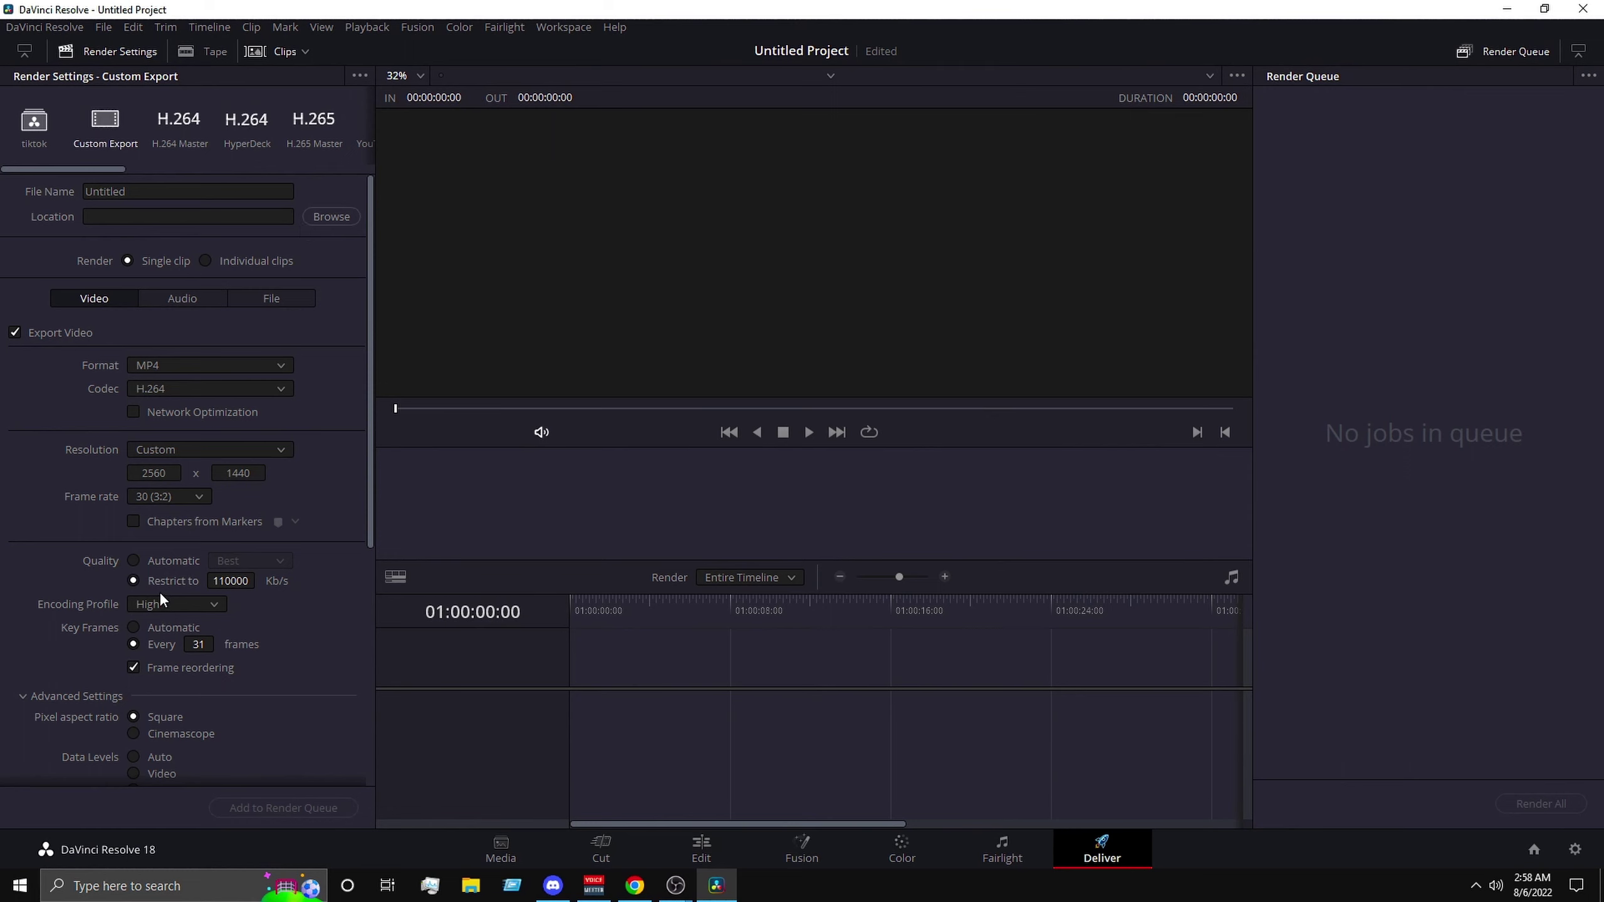